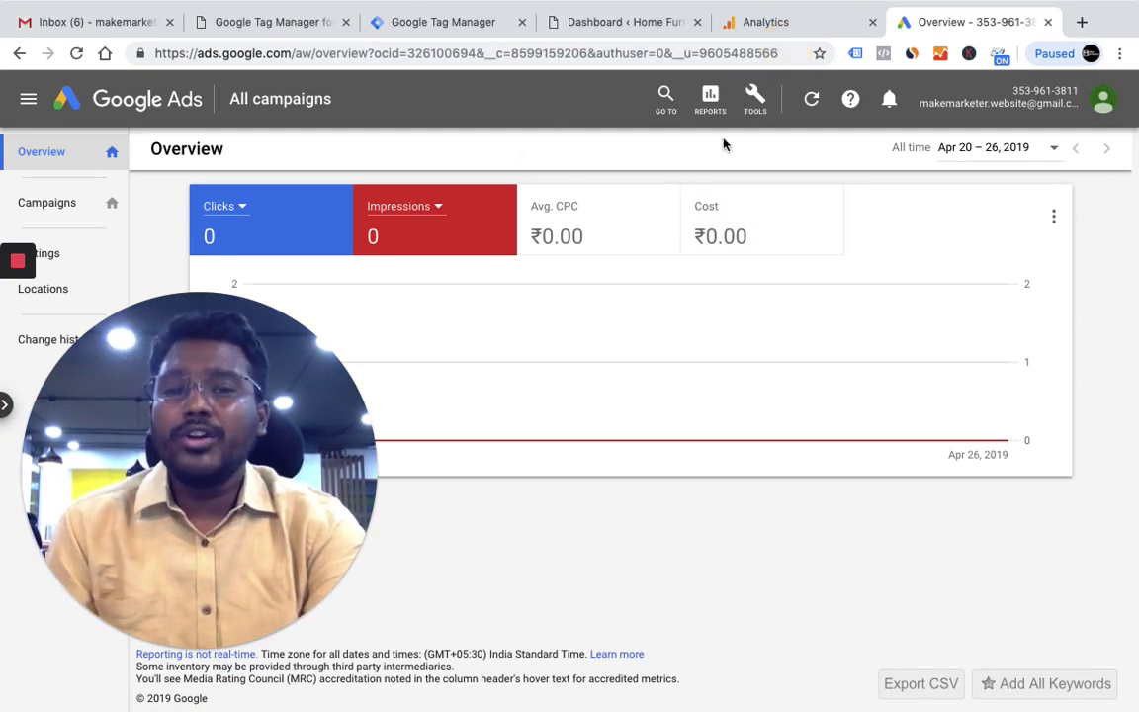
Go to the Conversion actions list under Tools > Measurement > Conversions.
click(759, 98)
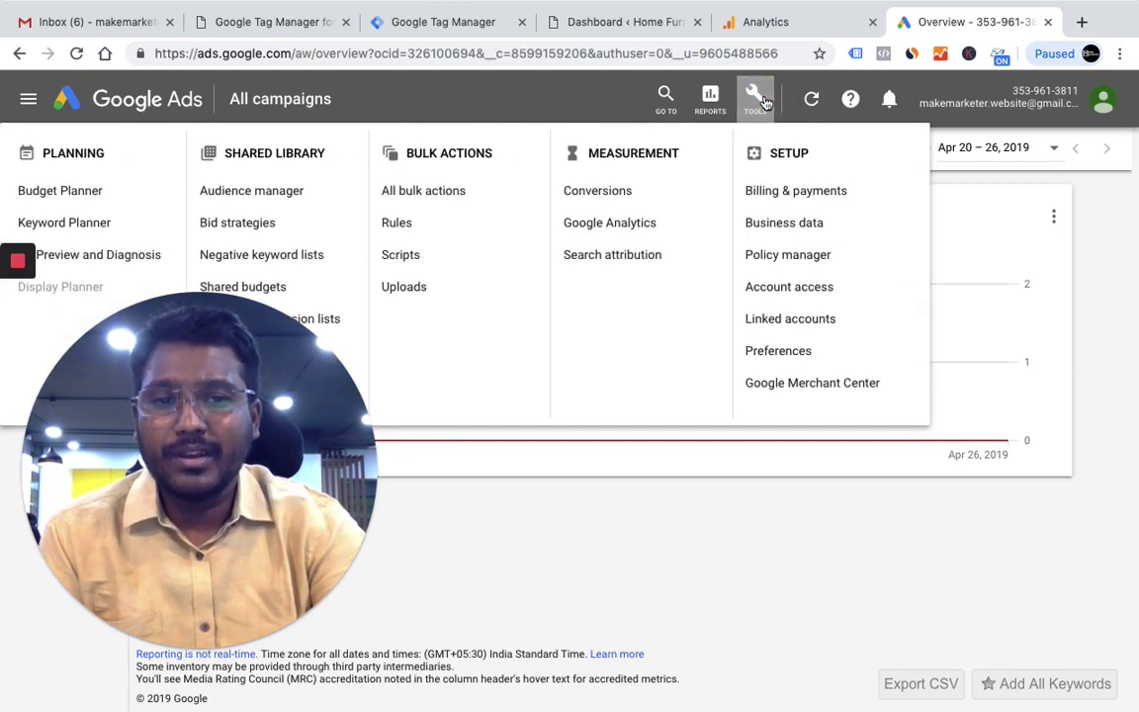
click(597, 190)
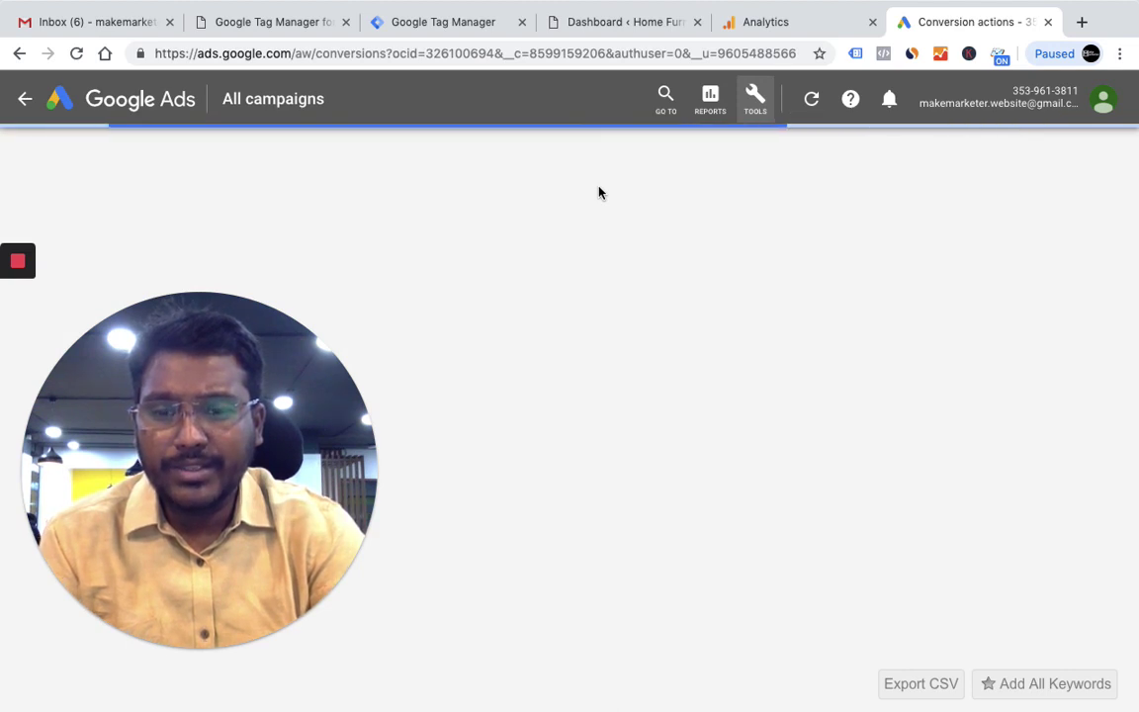
mouse_move(163, 562)
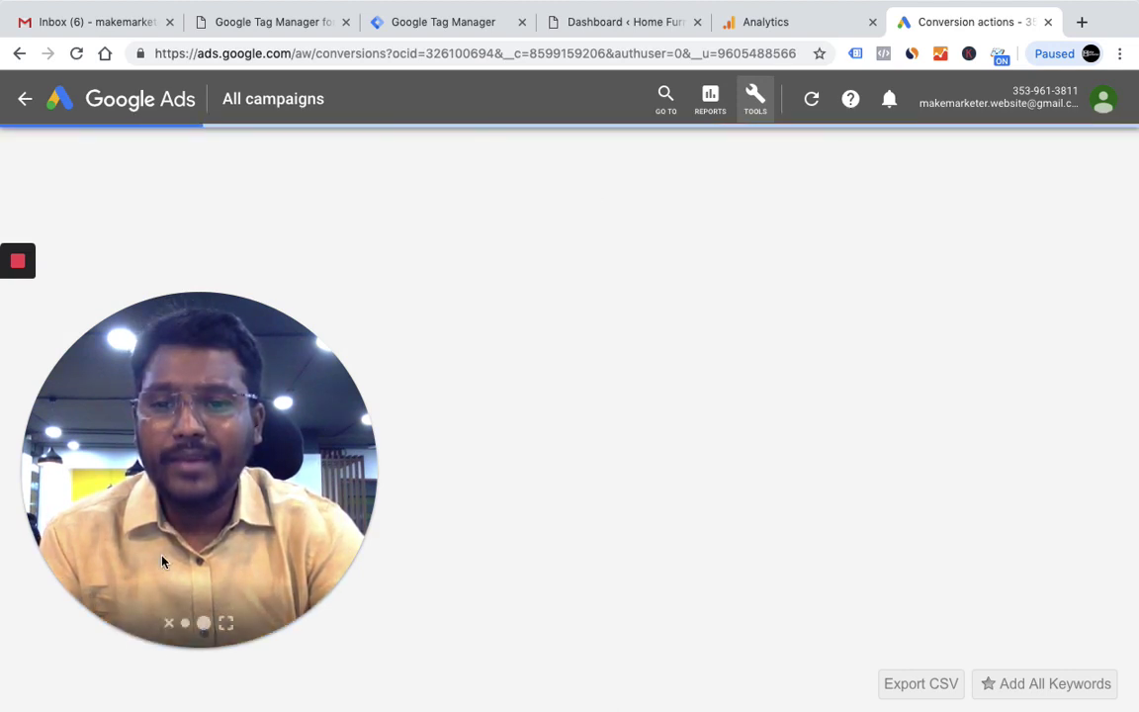
click(184, 637)
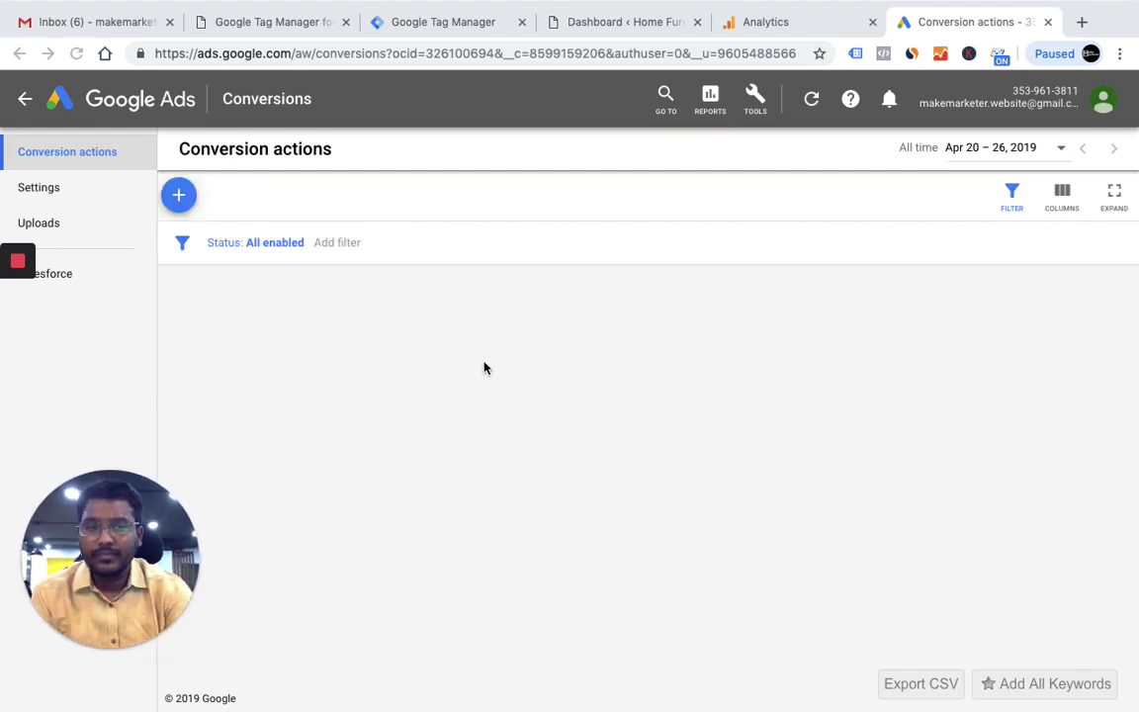
click(183, 197)
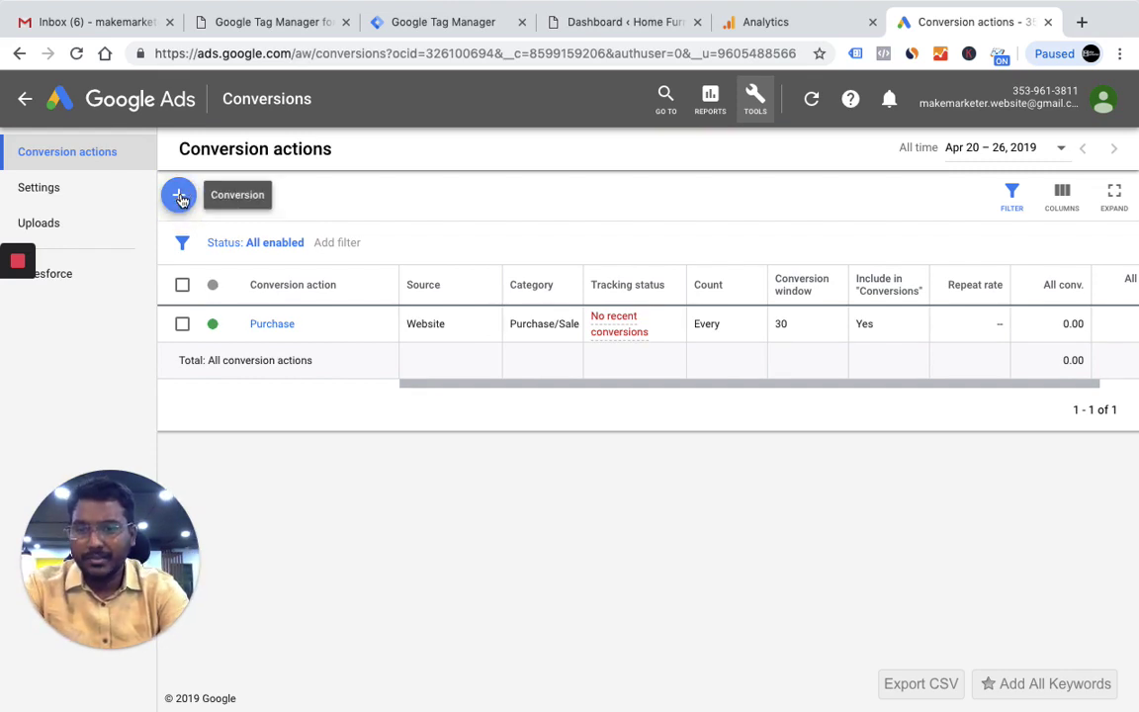
Begin a new conversion action and pick Phone calls as the conversion kind.
click(181, 195)
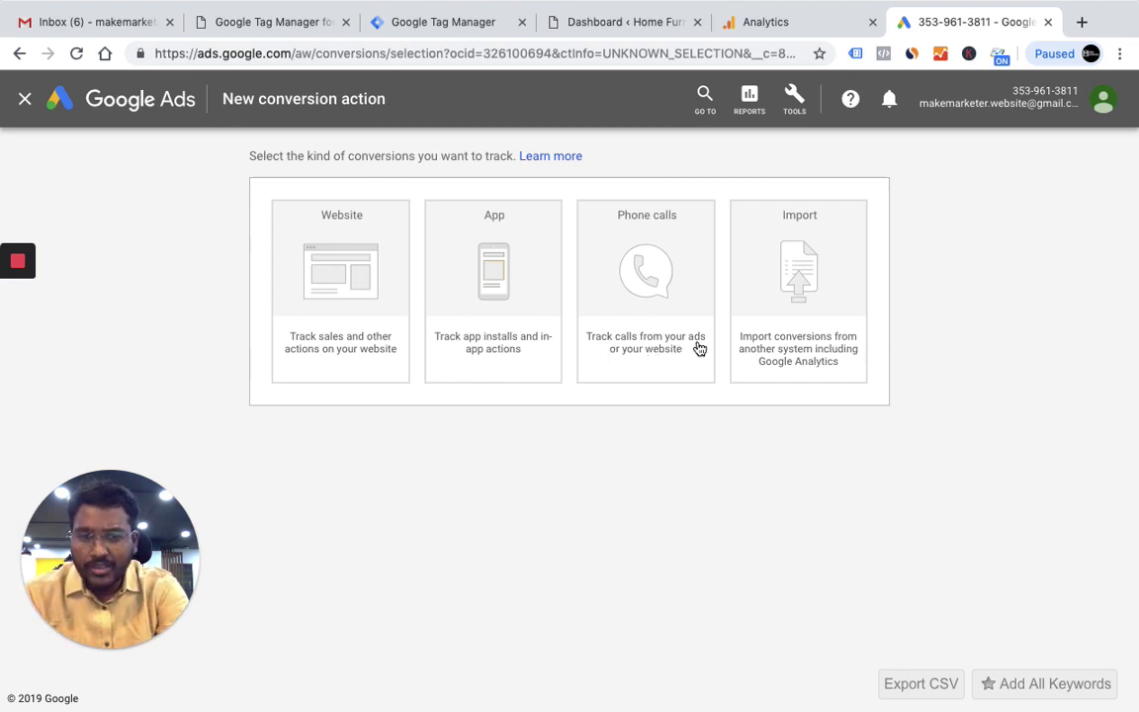
click(667, 288)
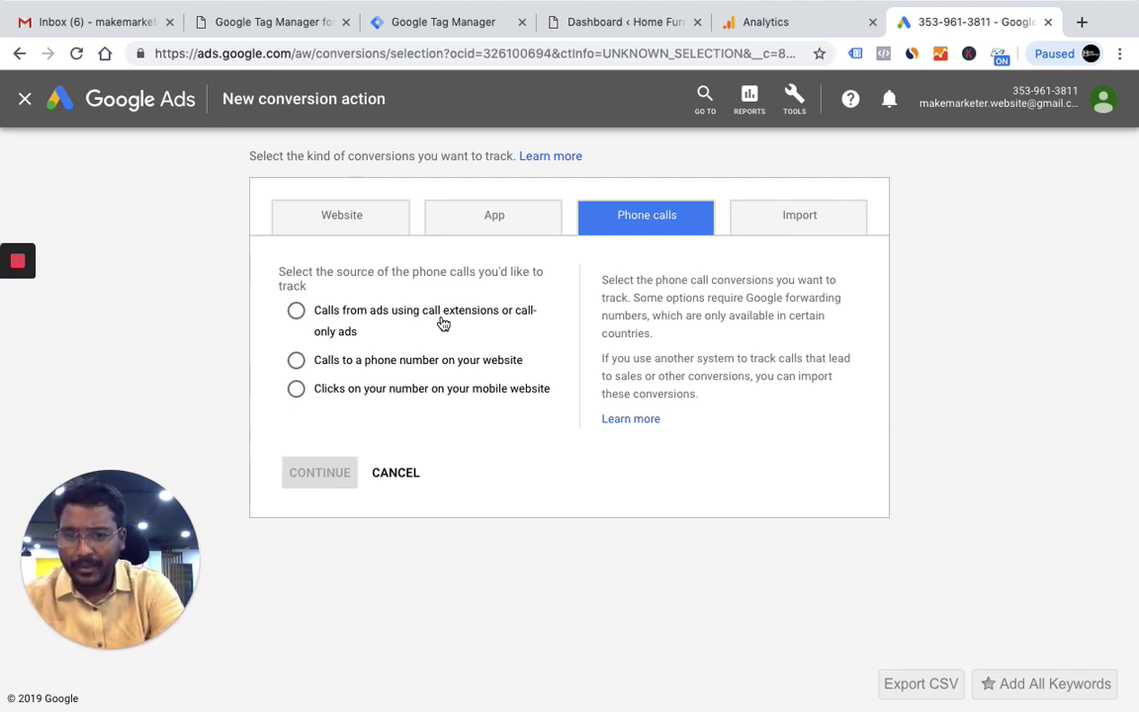
Track calls from ads using call extensions or call-only ads and continue to the form.
click(298, 313)
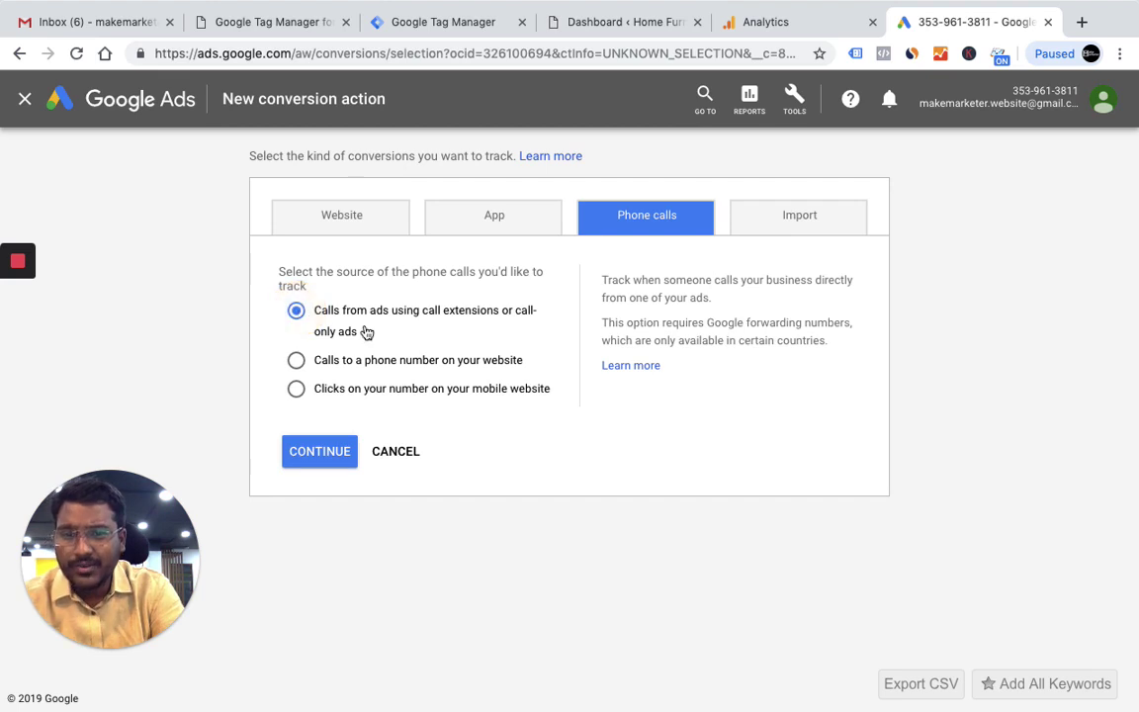
click(322, 456)
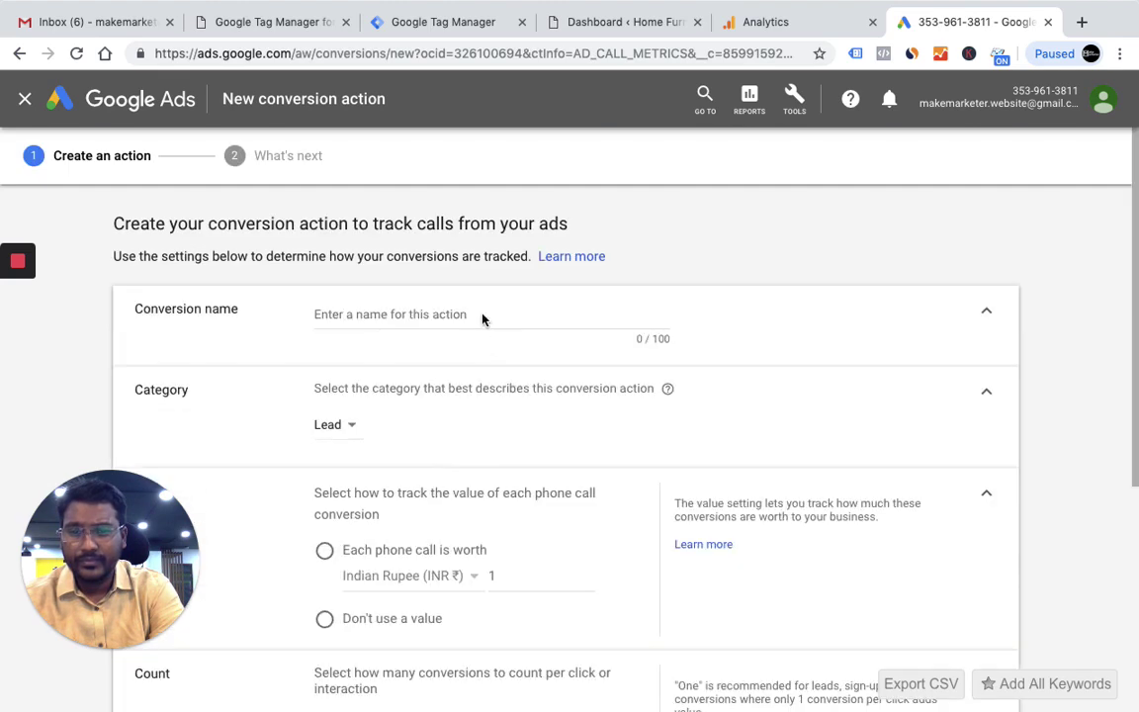
click(470, 317)
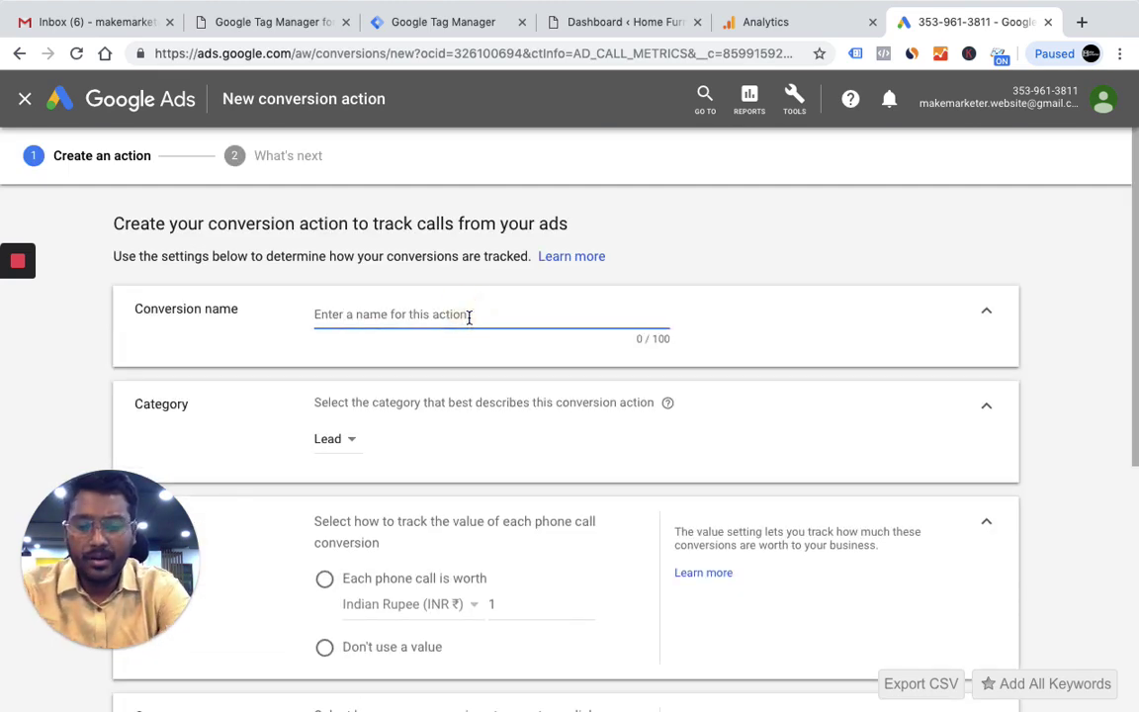
Name the conversion 'Phone Call COnversions' and set each phone call's value to 1000 Indian rupees.
text(Phone Ca)
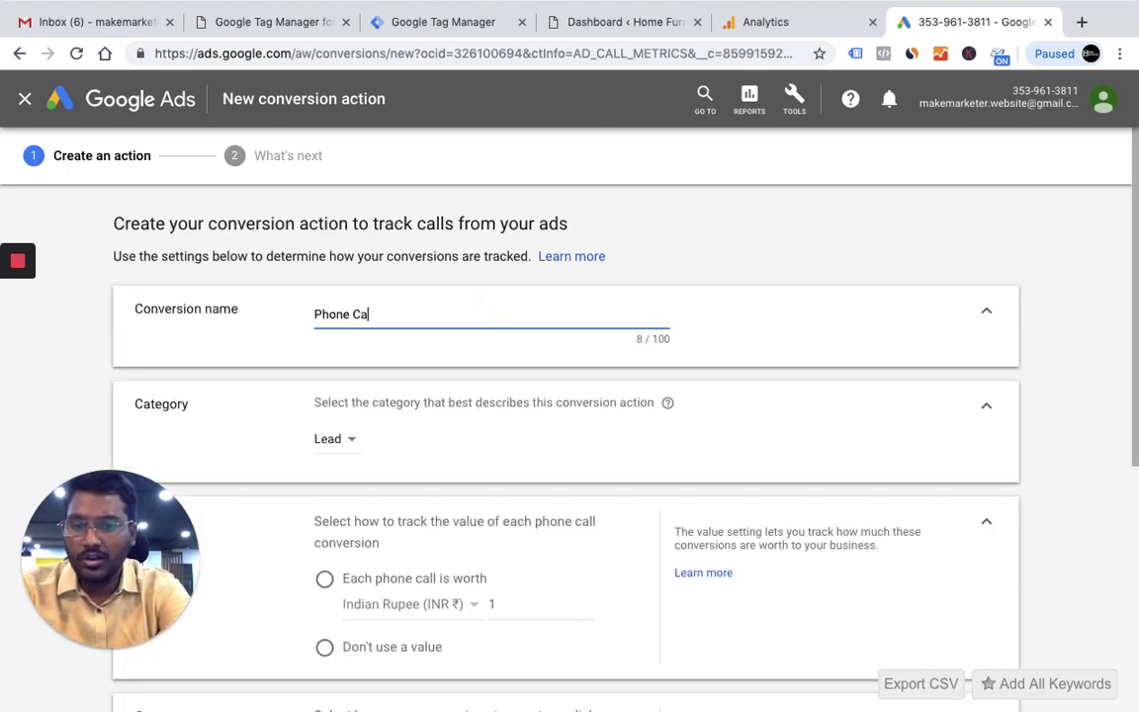
text(ll COn)
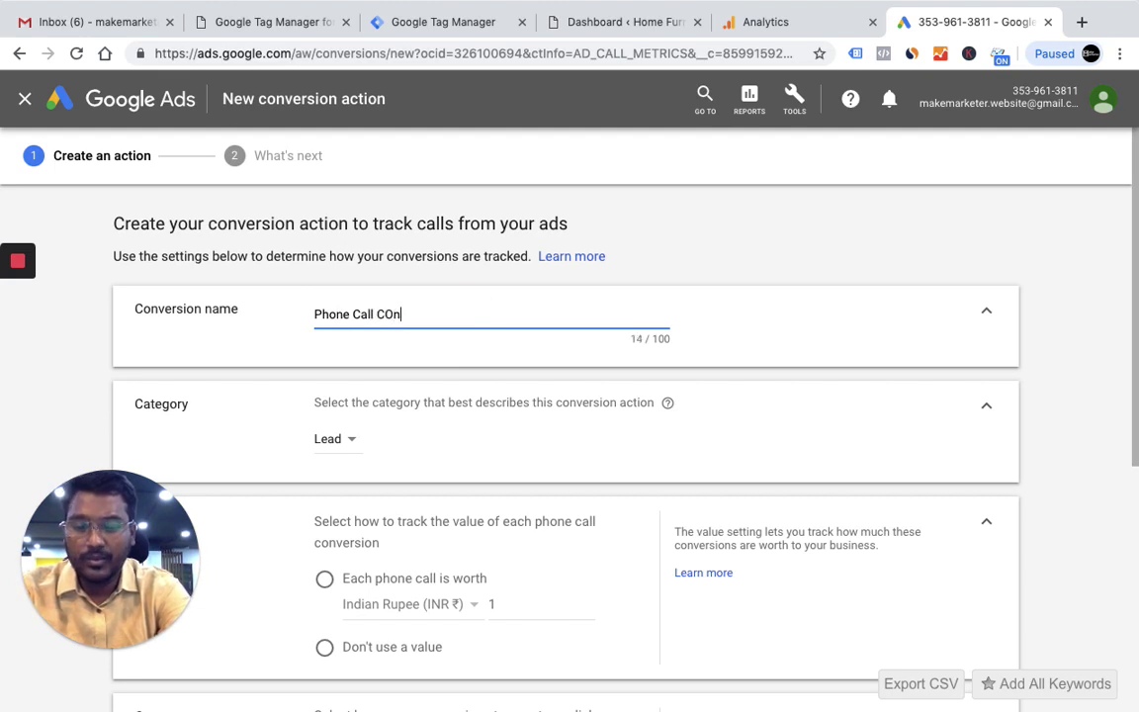
text(versions)
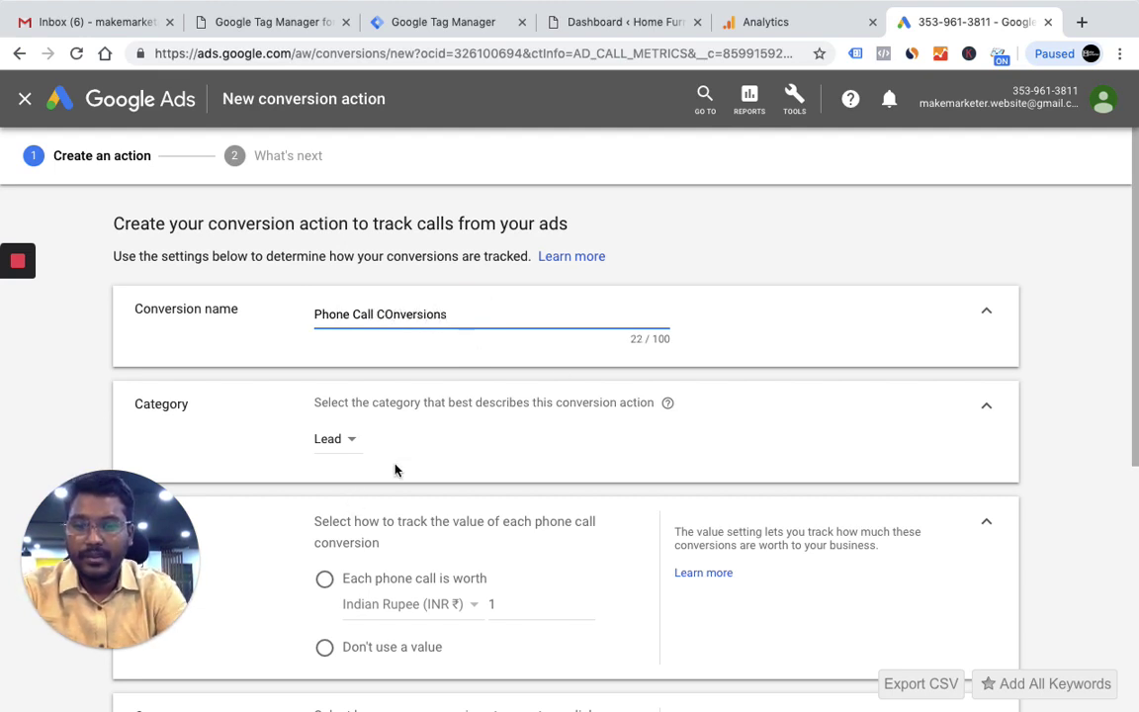
scroll(387, 464, down, 3)
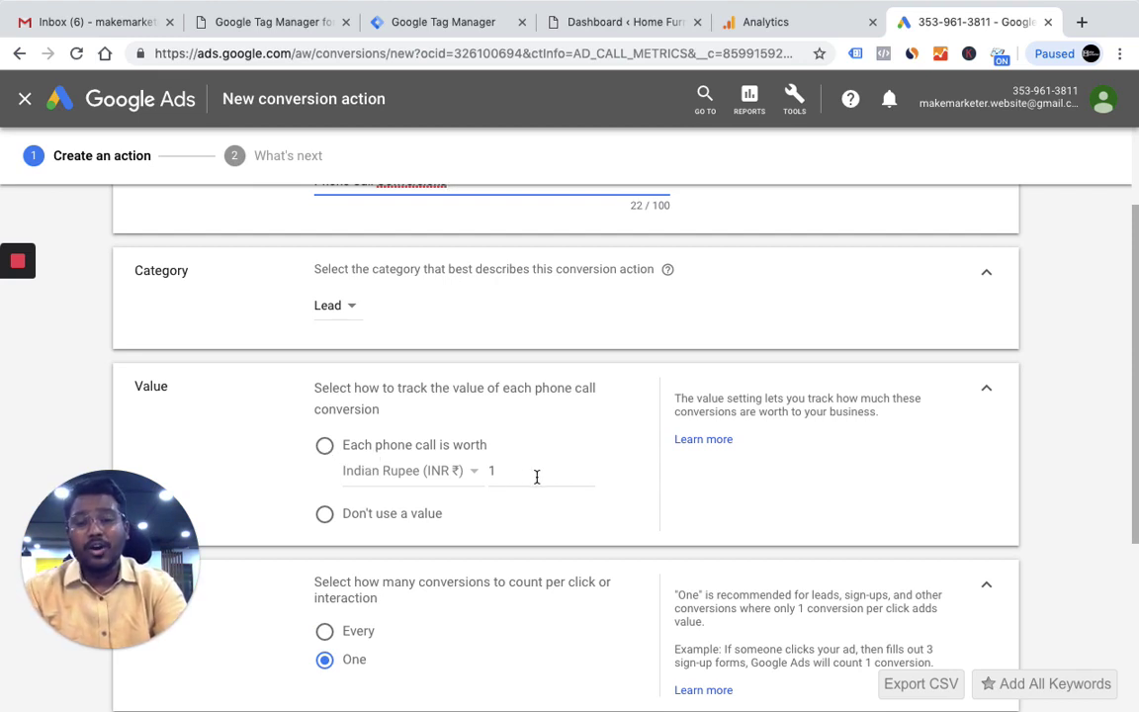
click(504, 475)
text(000)
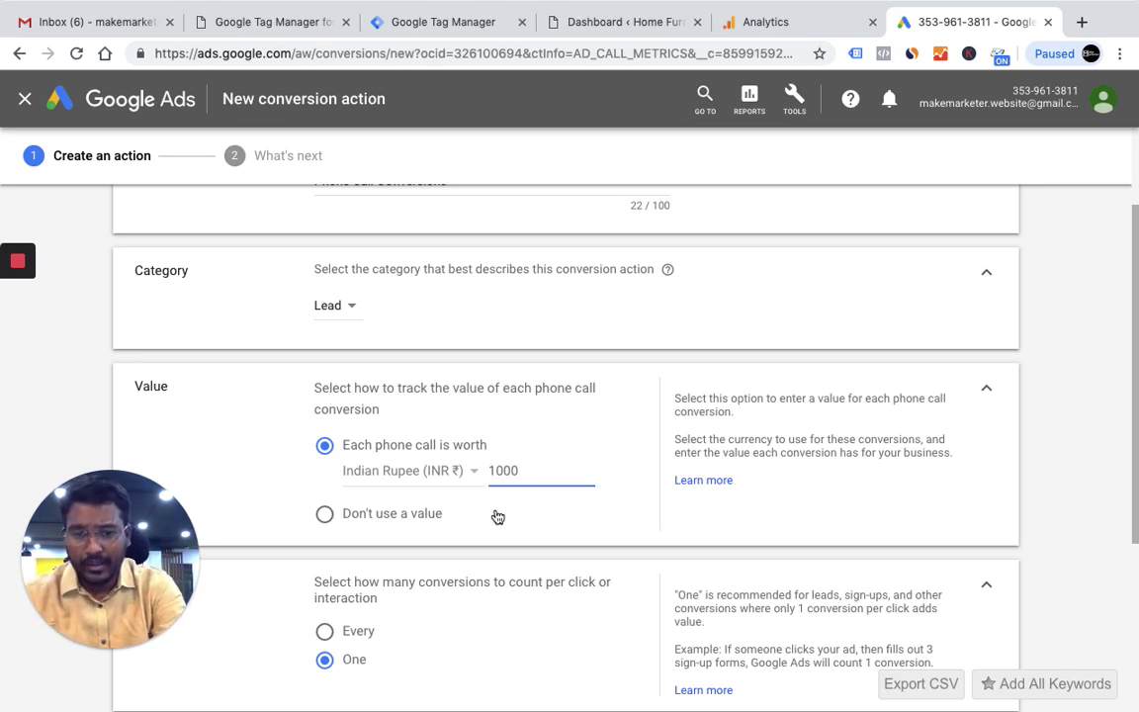
scroll(476, 519, down, 3)
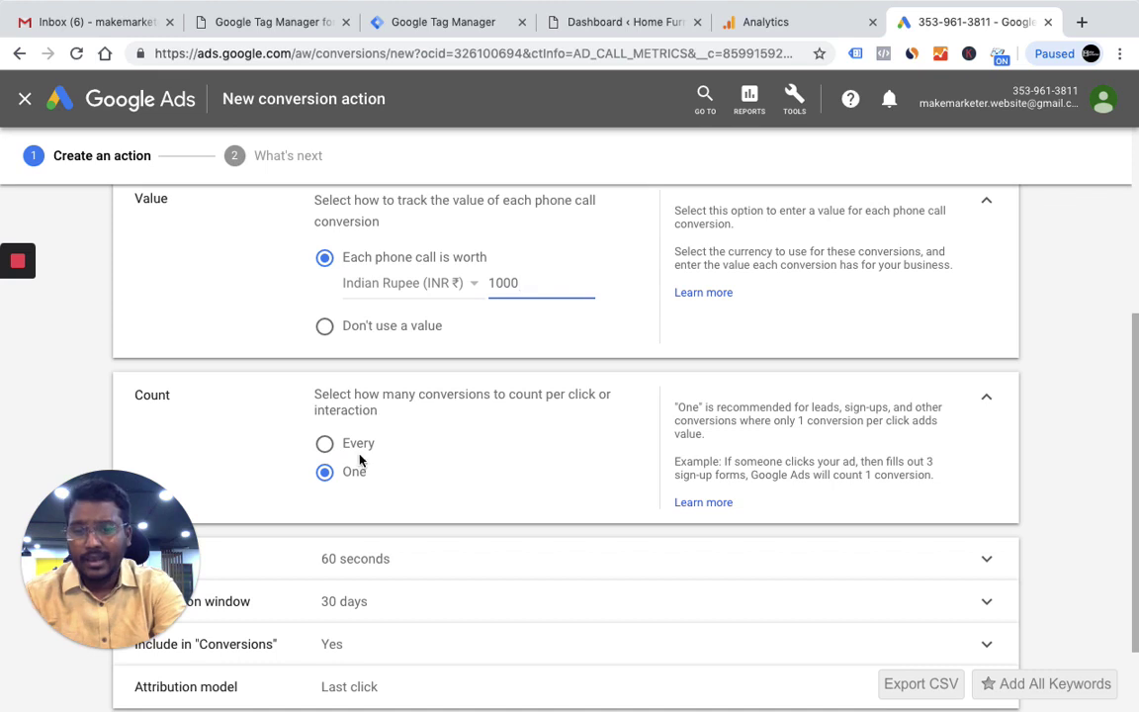
scroll(447, 477, down, 2)
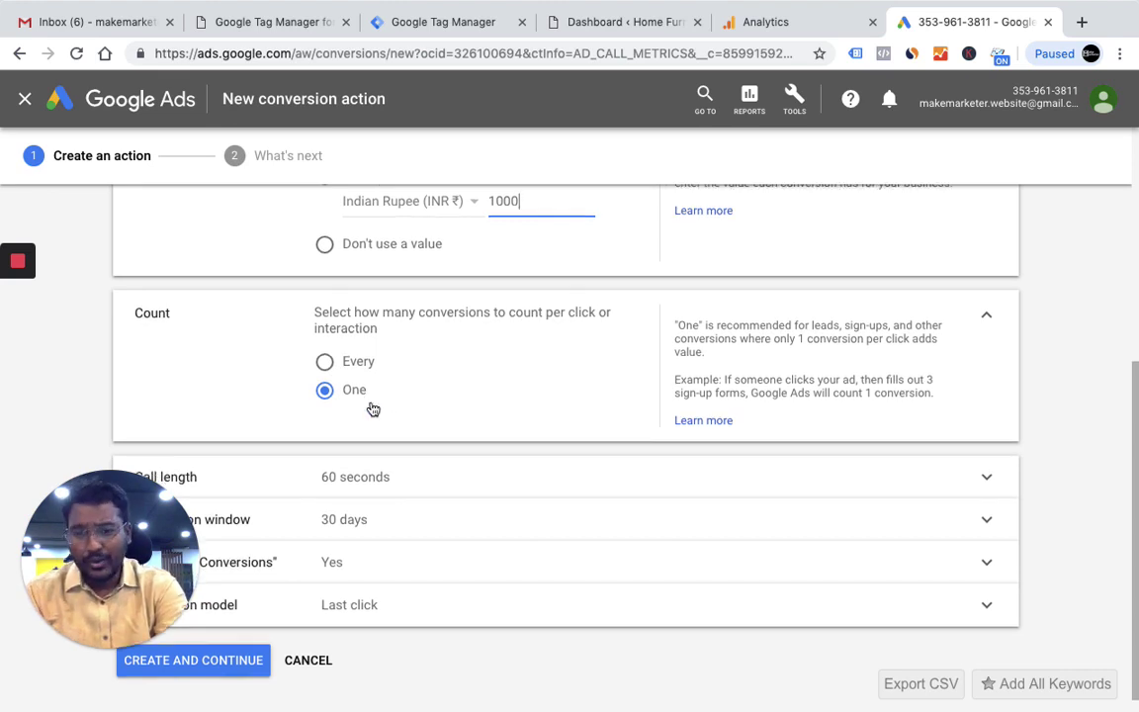
scroll(388, 413, down, 1)
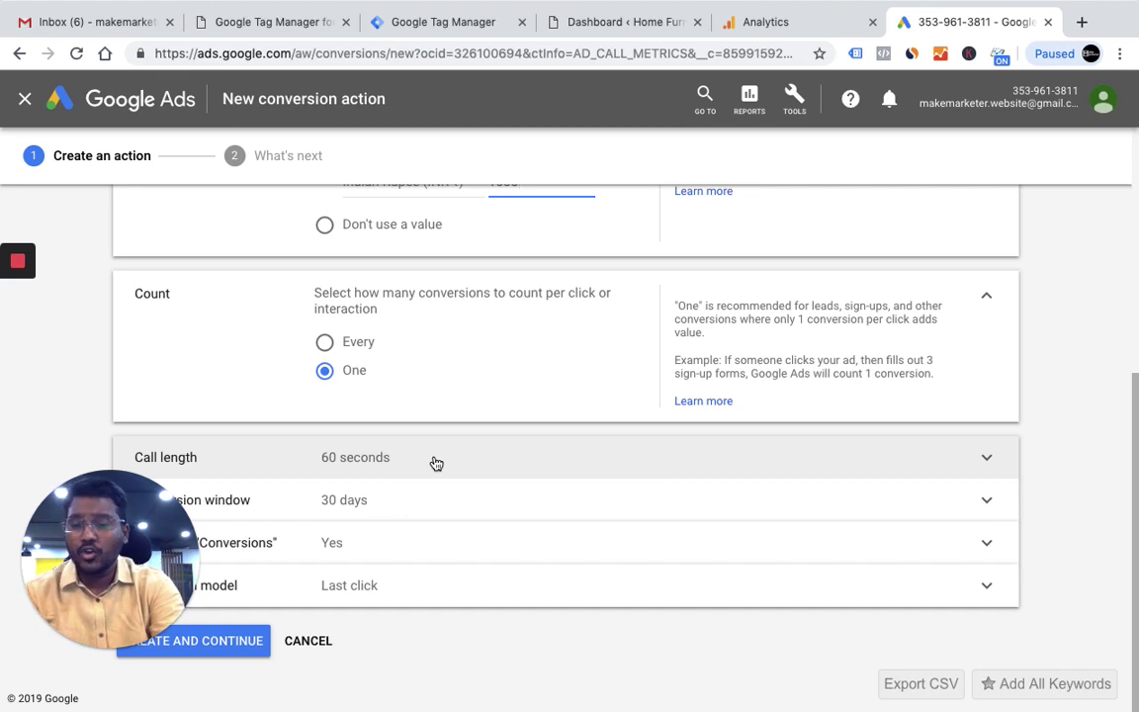
drag(158, 534, 1074, 407)
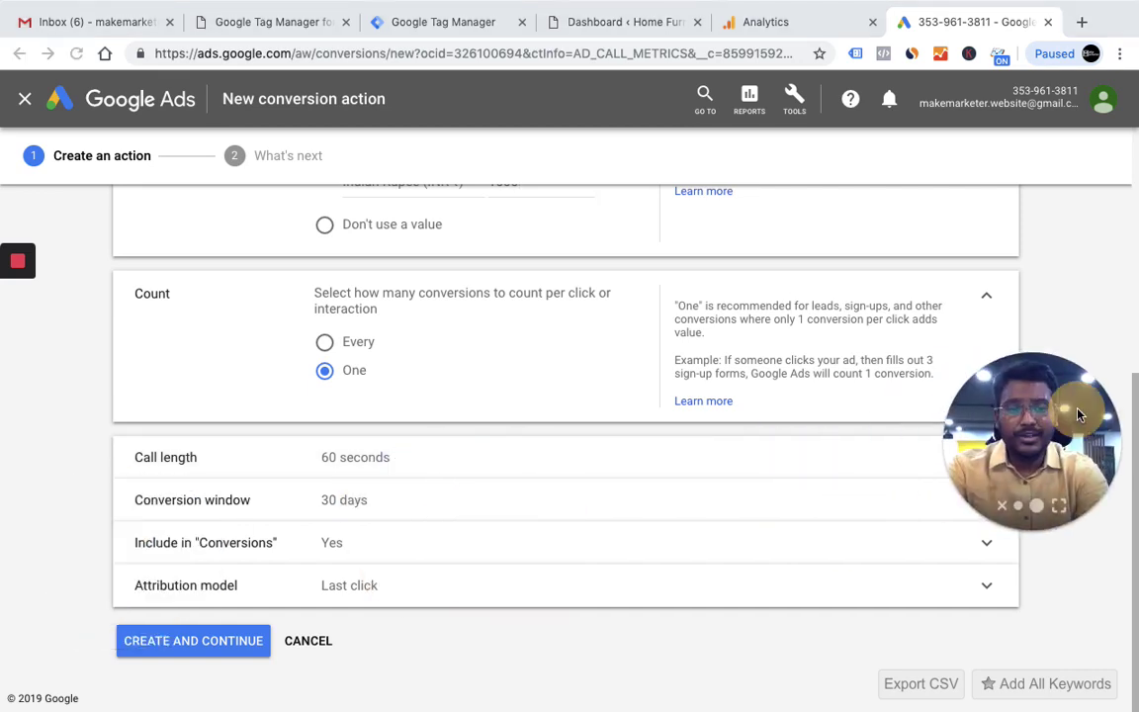
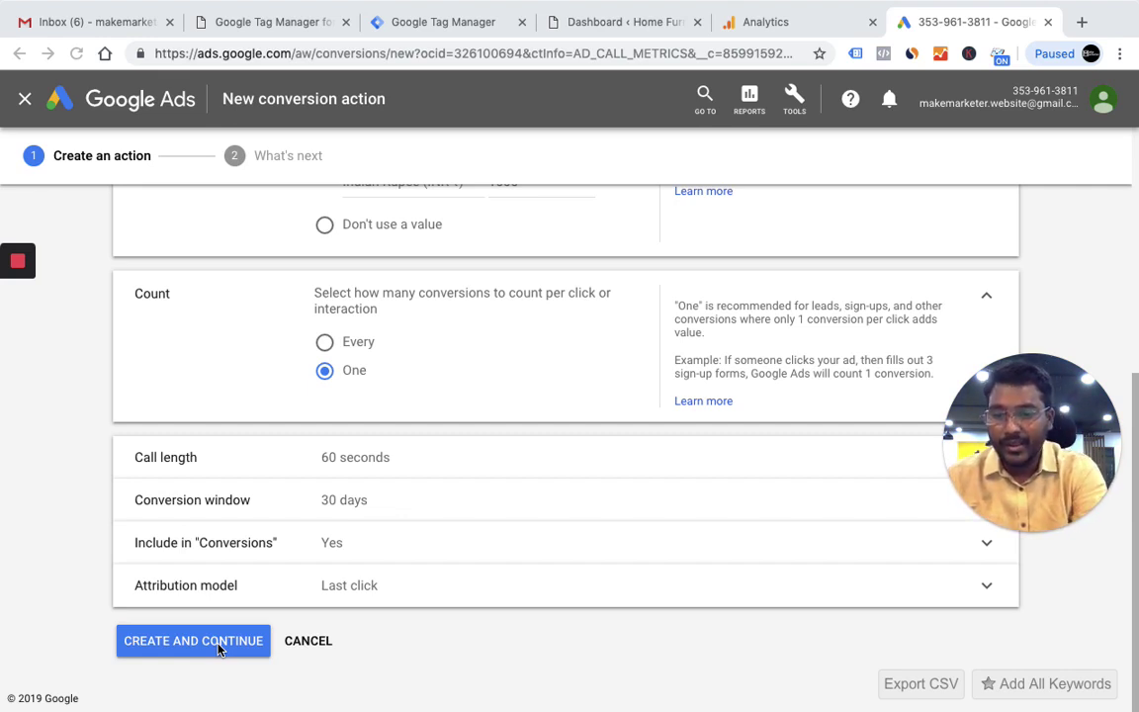
Create the Phone Call COnversions action, finish, and return to the account Overview.
click(219, 647)
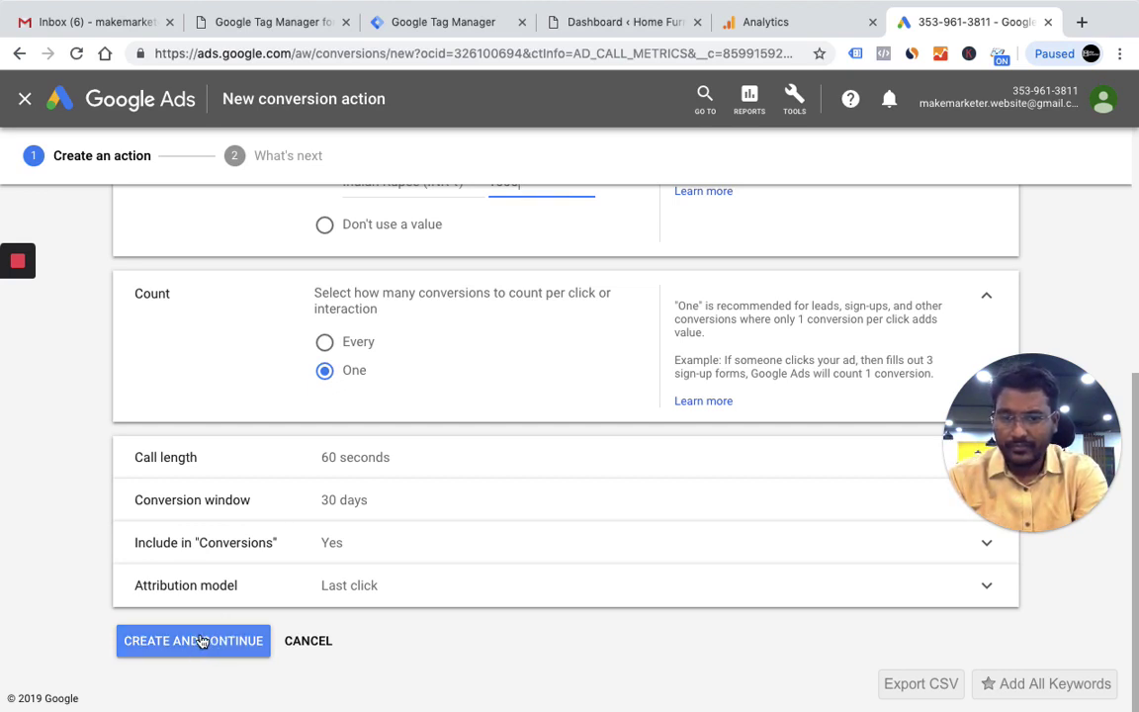
click(196, 641)
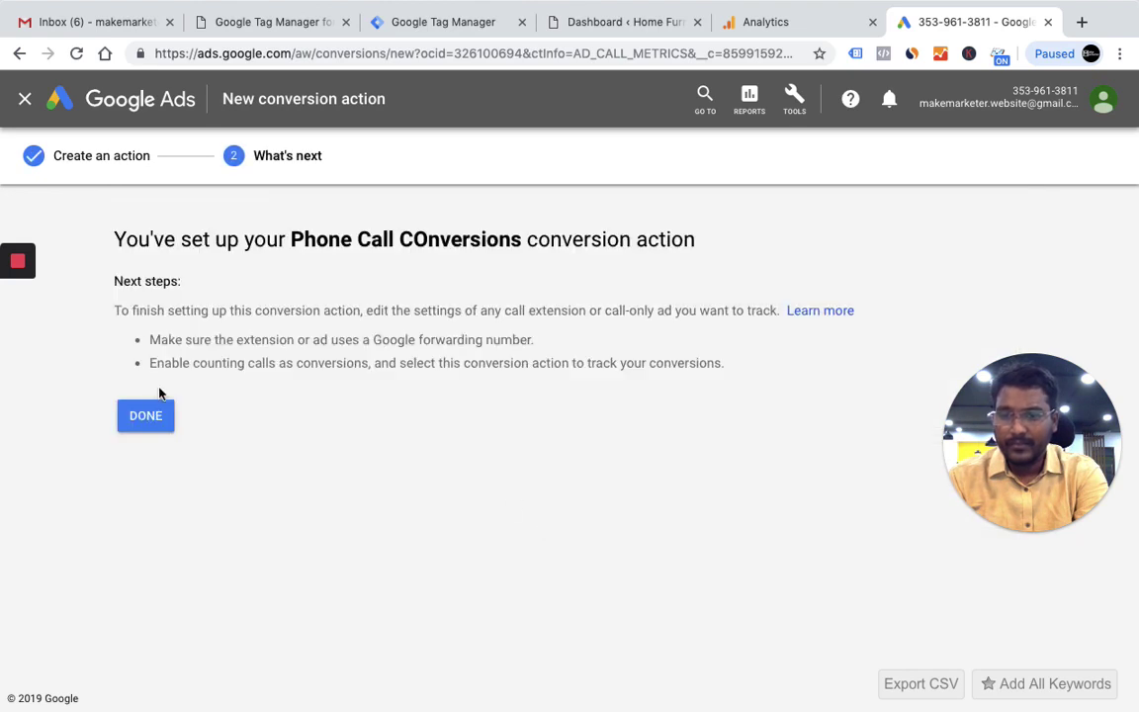
click(145, 421)
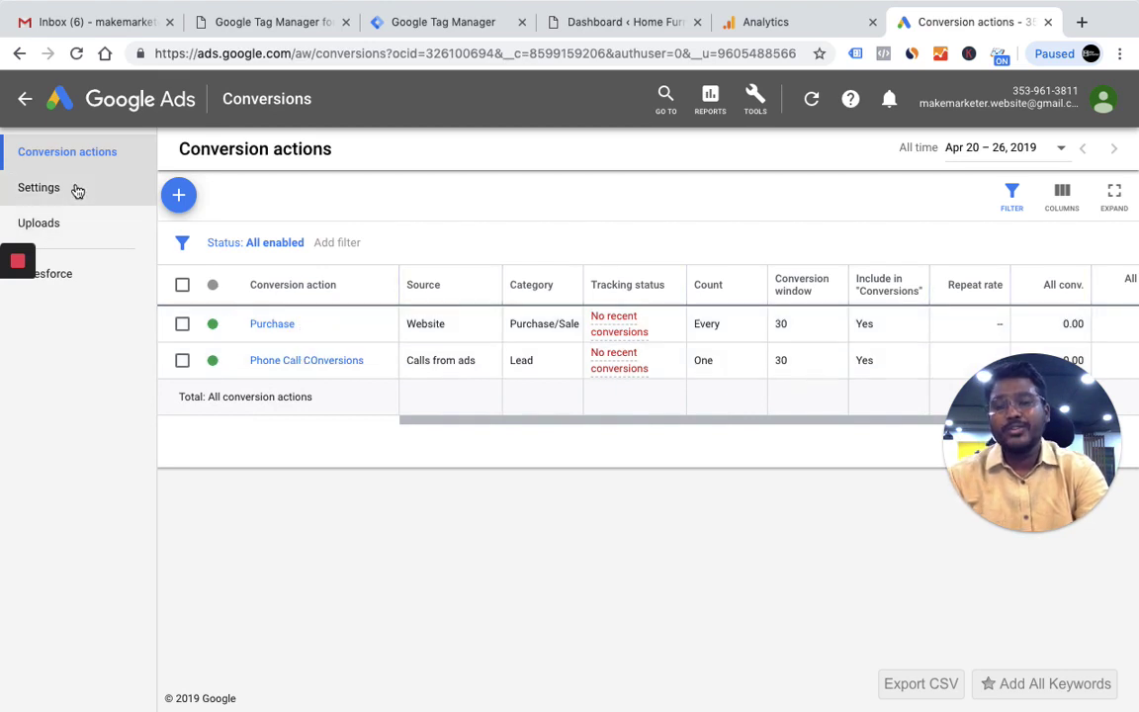
click(24, 100)
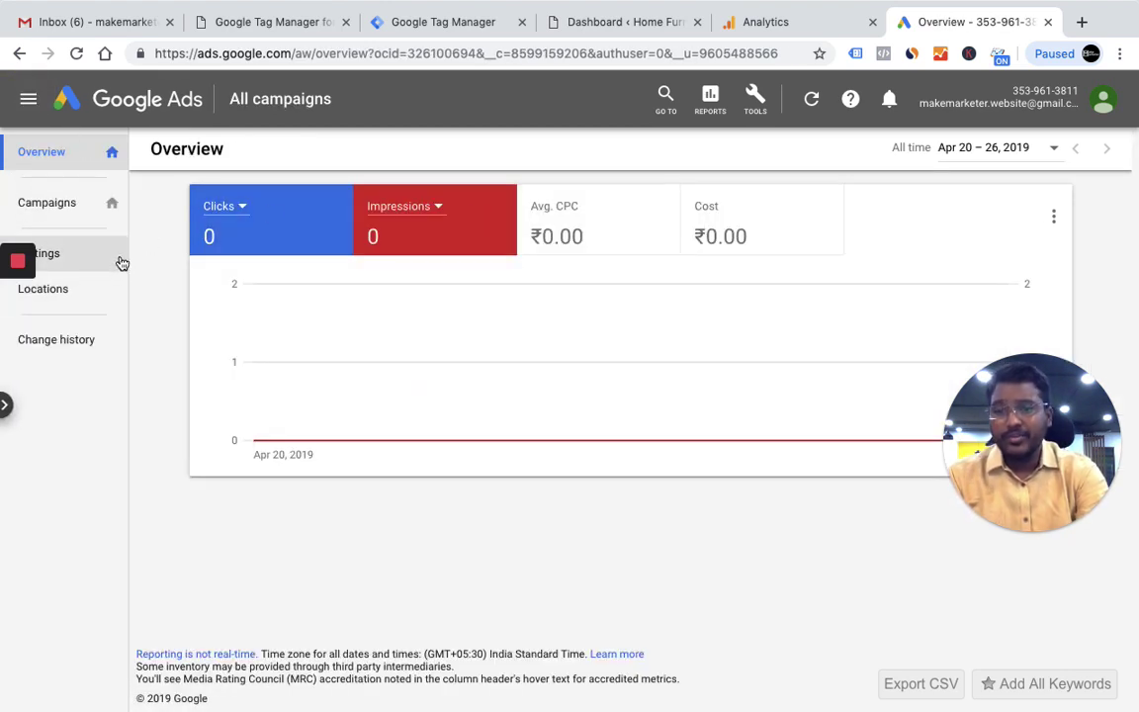
Show the all-campaigns list, then bring up the Tools and settings menu.
click(47, 203)
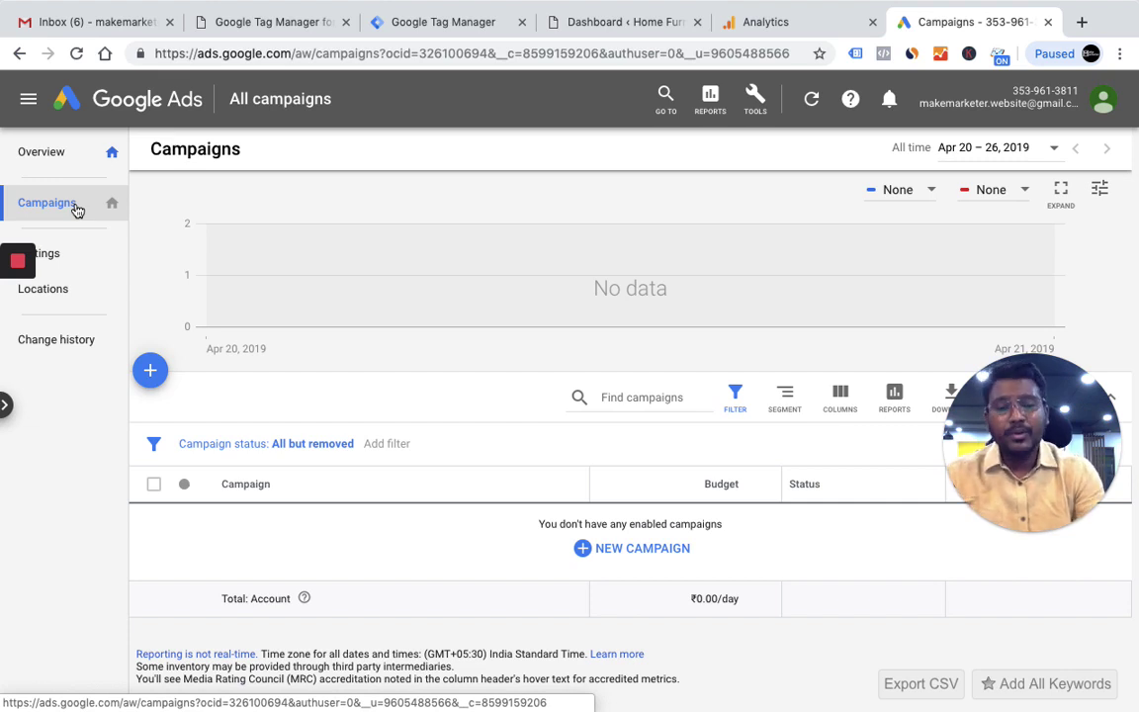
click(755, 103)
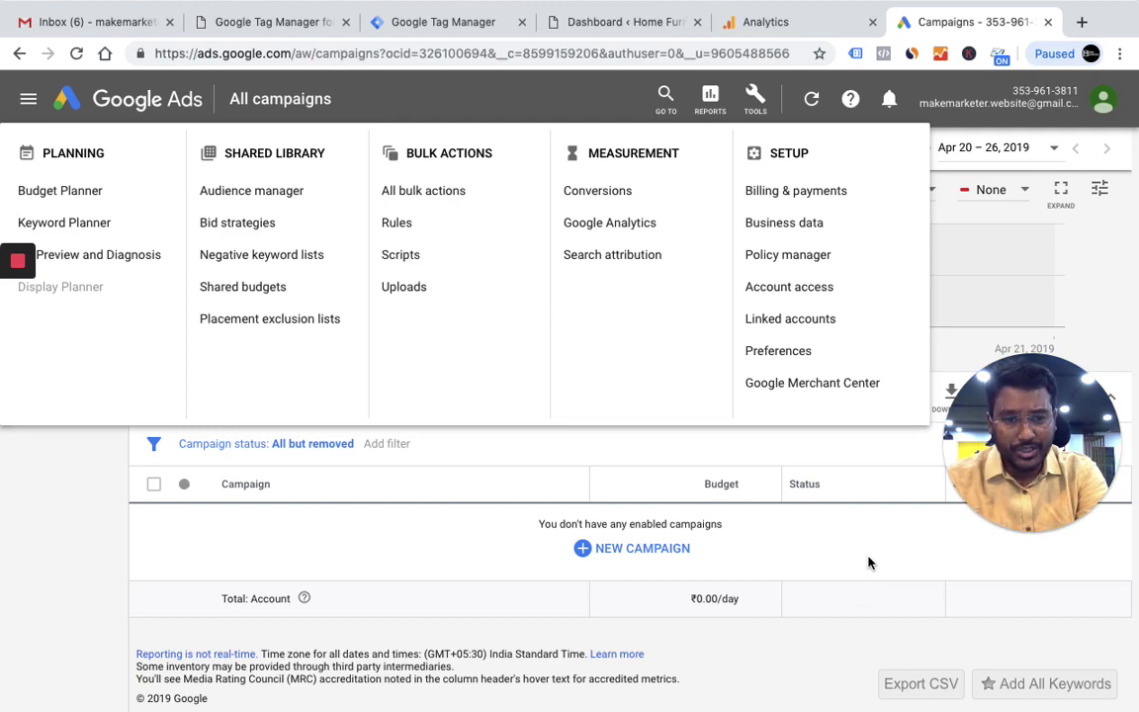
Start a new phone-call conversion action for calls to a number on the website.
click(623, 196)
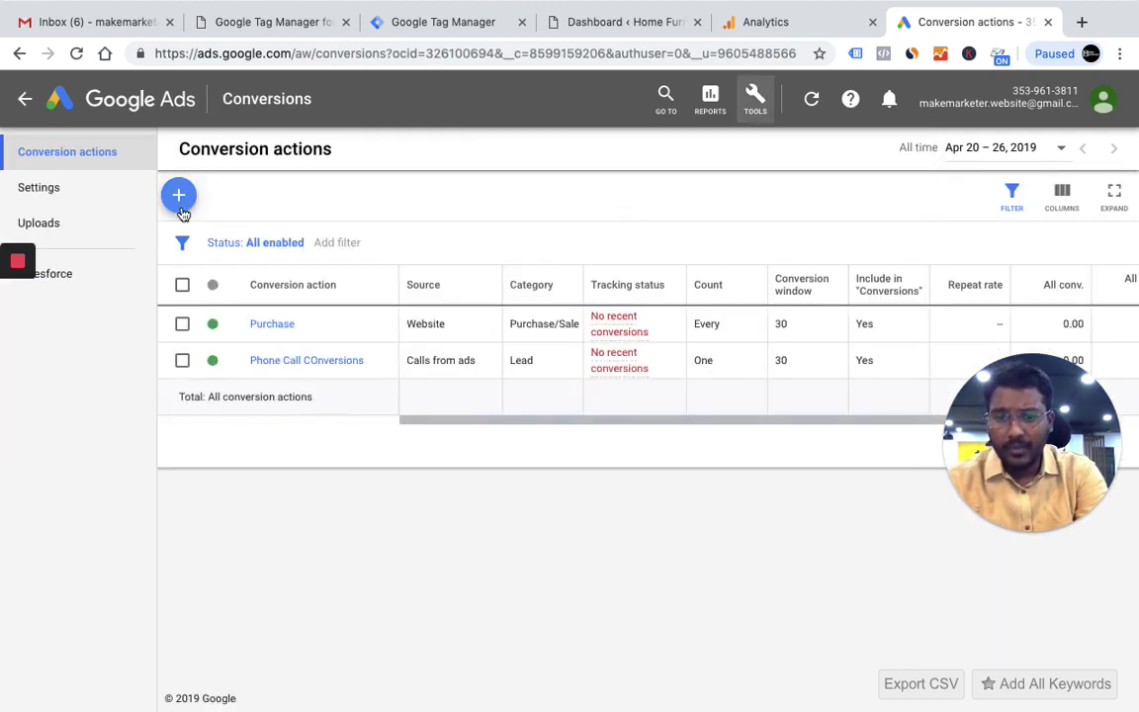
click(180, 210)
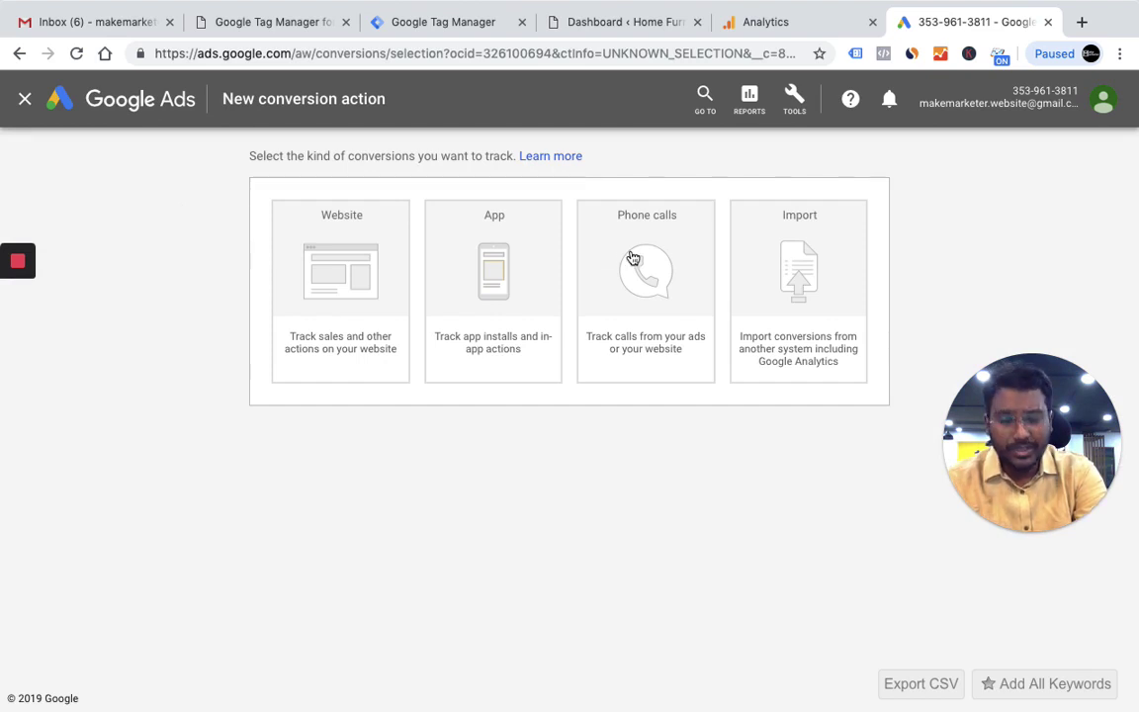
click(634, 259)
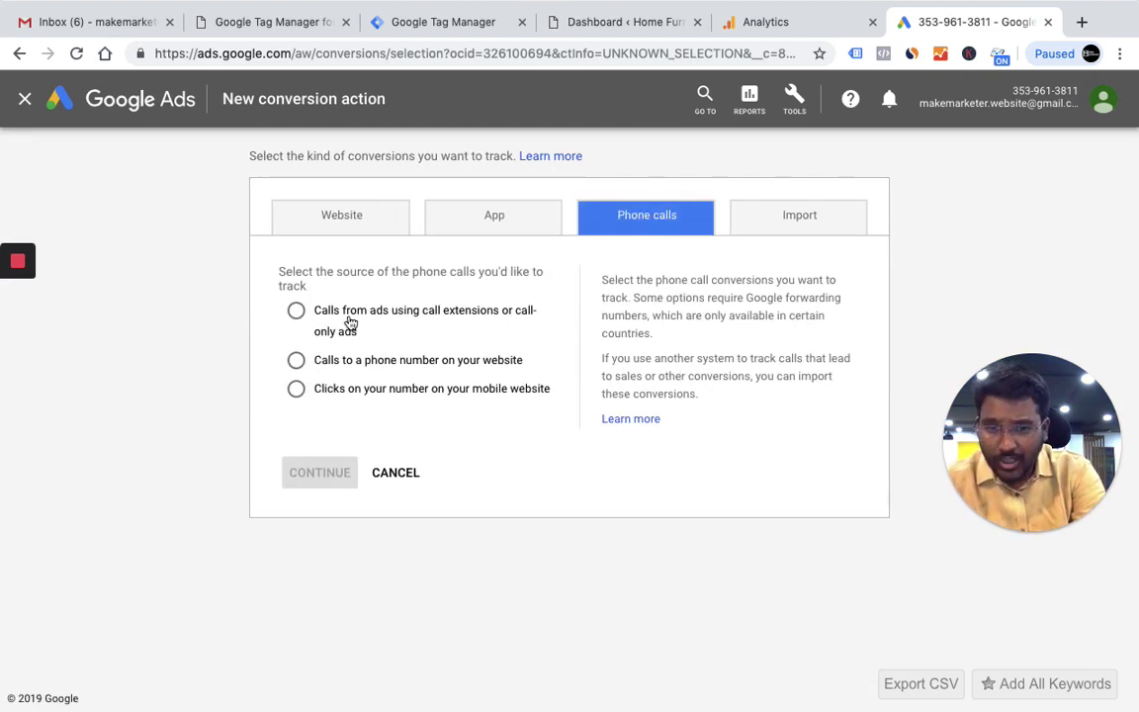
click(302, 363)
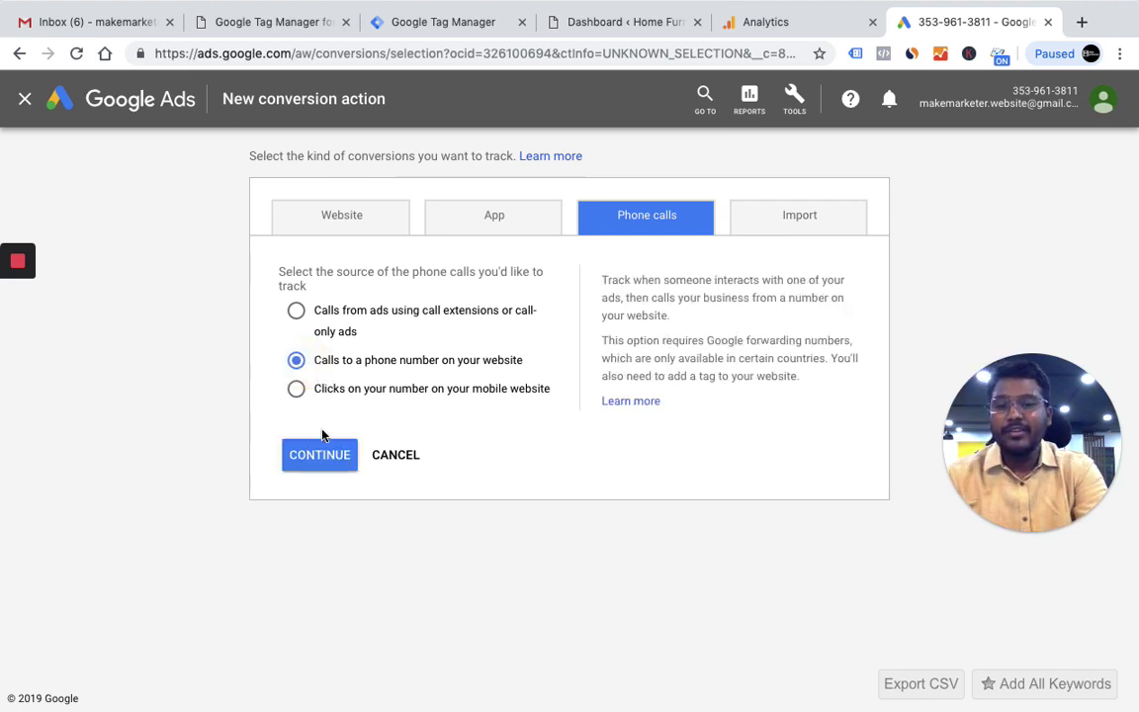
click(330, 462)
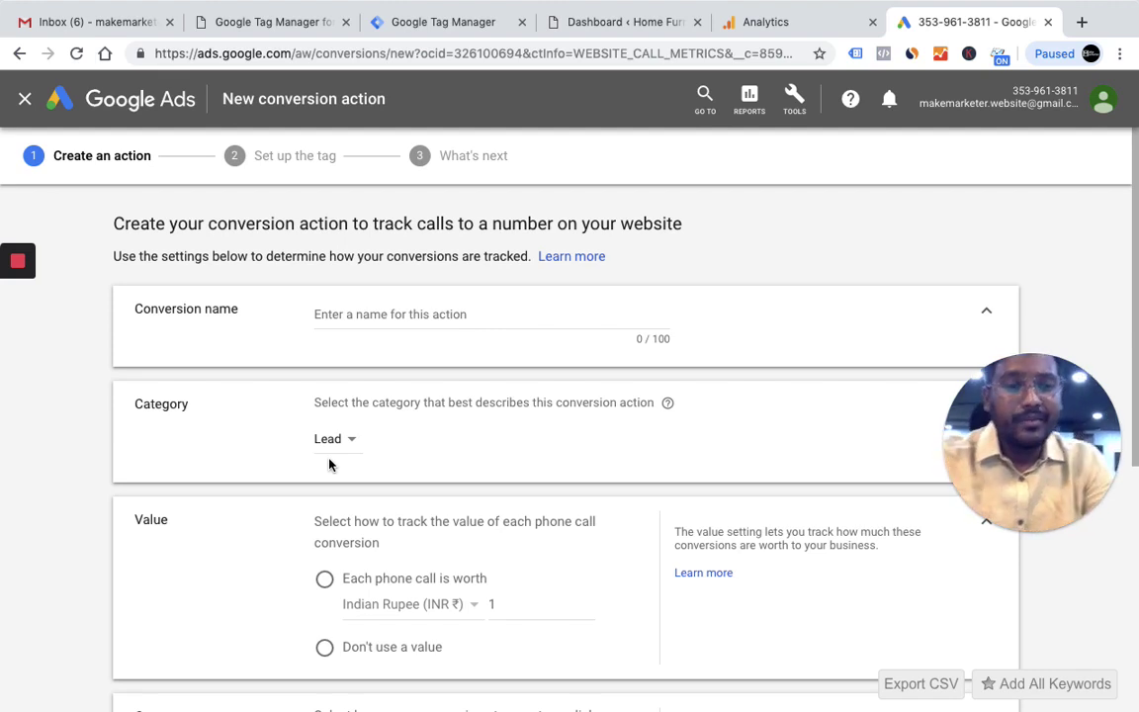
Name the conversion action 'Website Call Conv'.
click(442, 308)
text(Website)
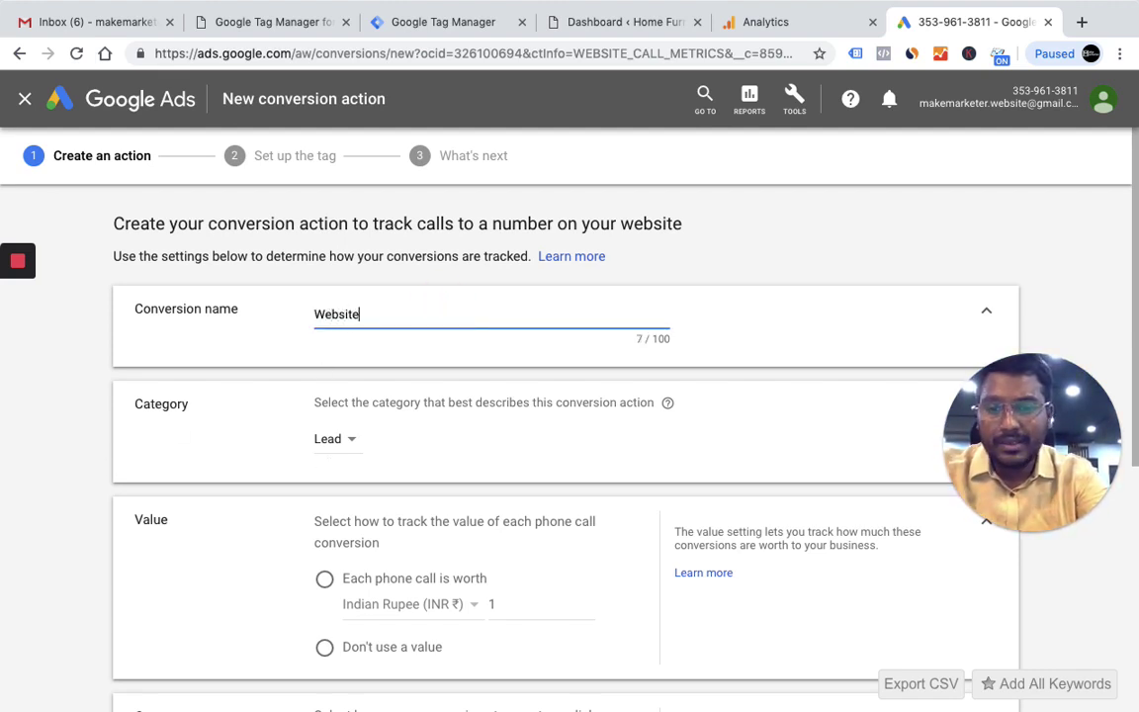
text( Call COnv)
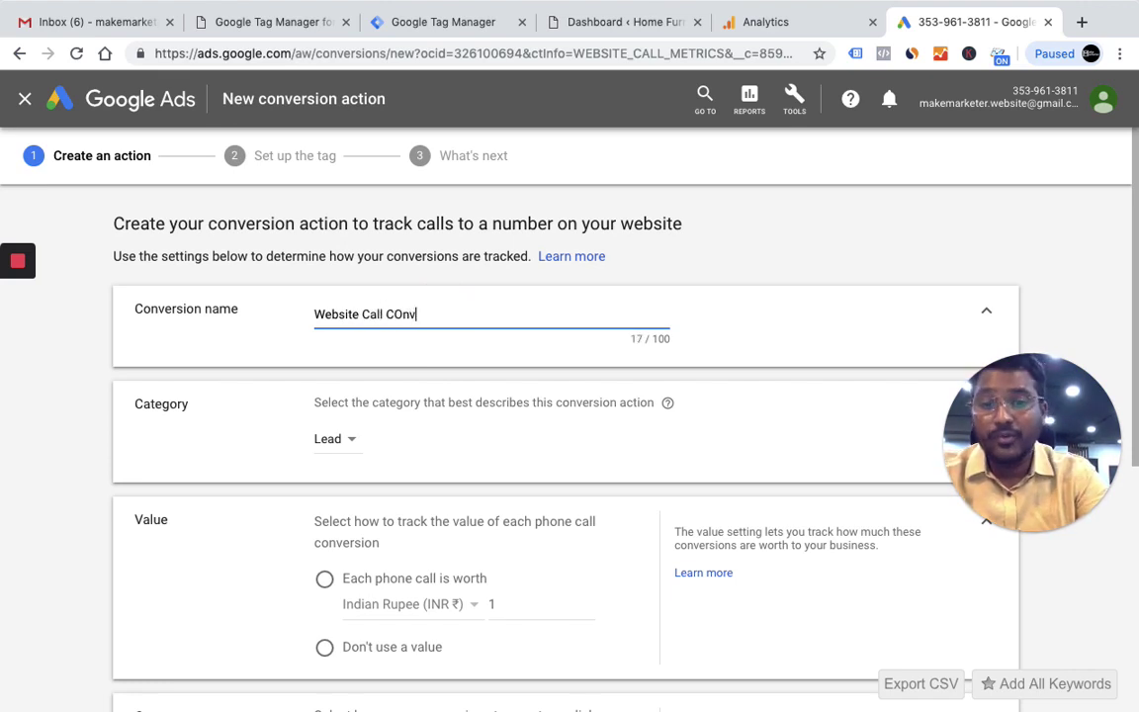
key(BackSpace)
key(BackSpace)
key(BackSpace)
text(onv)
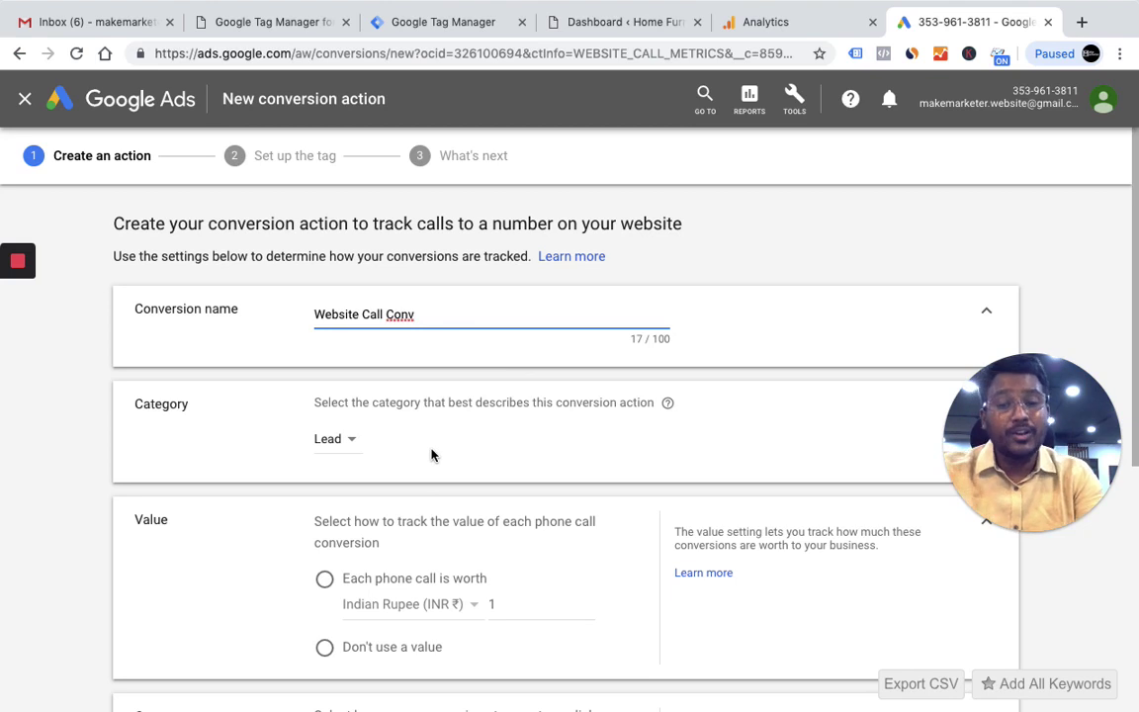
scroll(420, 489, down, 1)
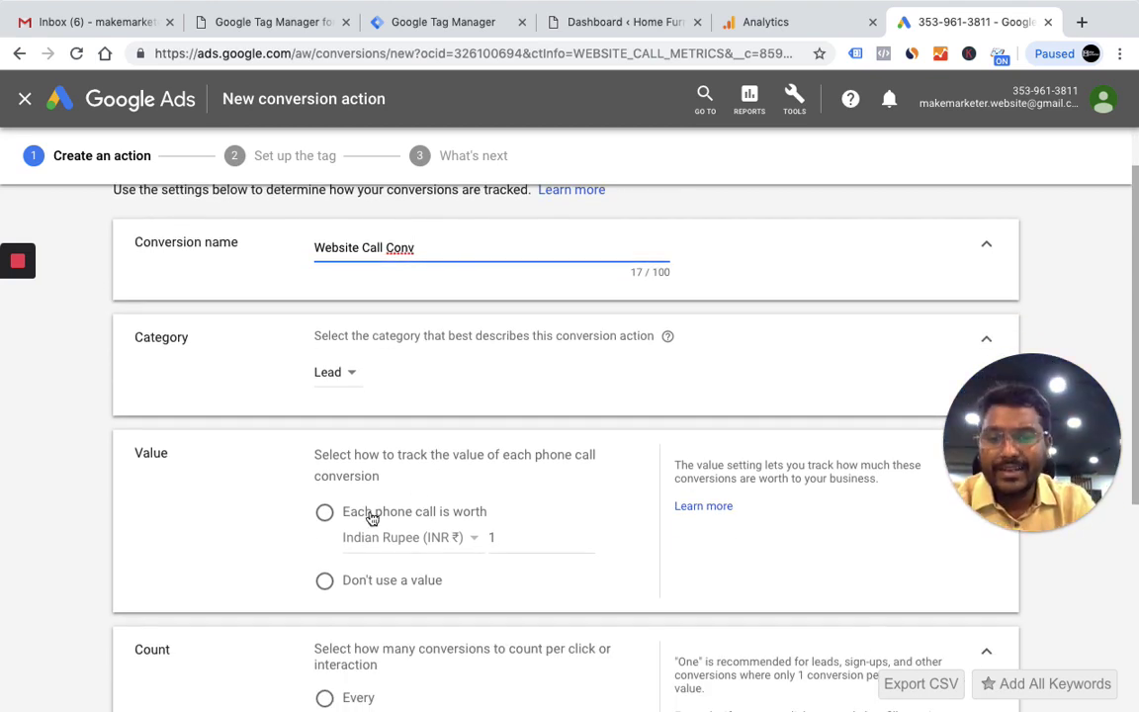
Value each phone call at 1000 and create the conversion action.
click(325, 513)
click(525, 532)
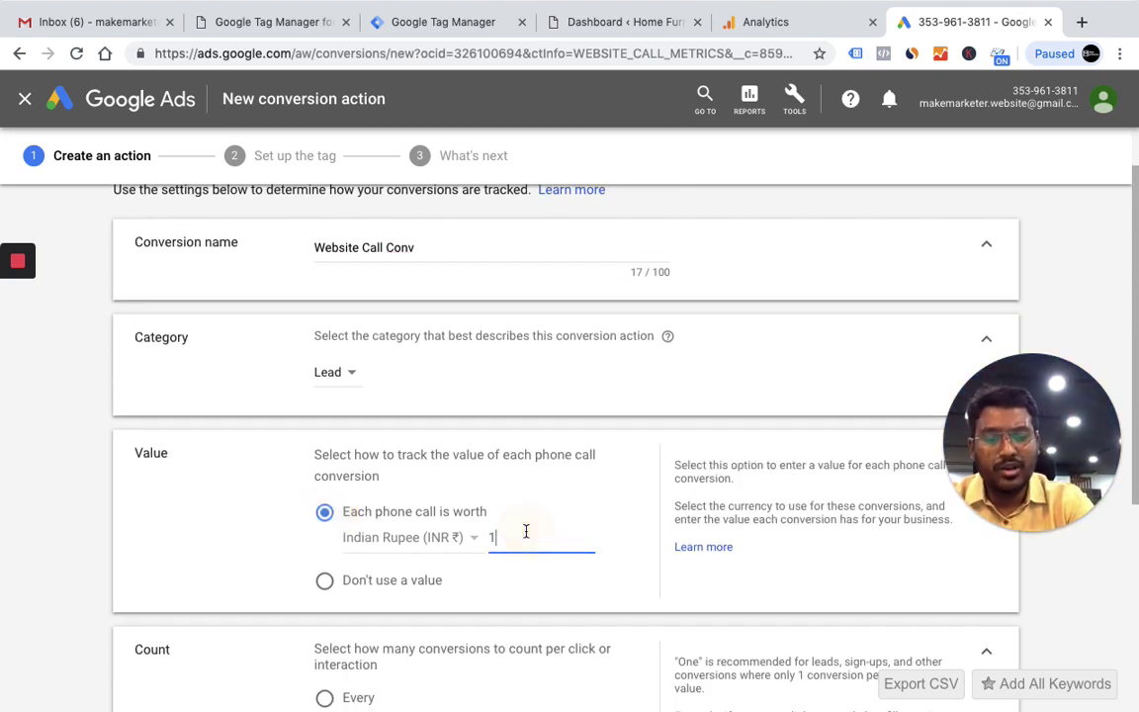
text(000)
scroll(437, 446, down, 3)
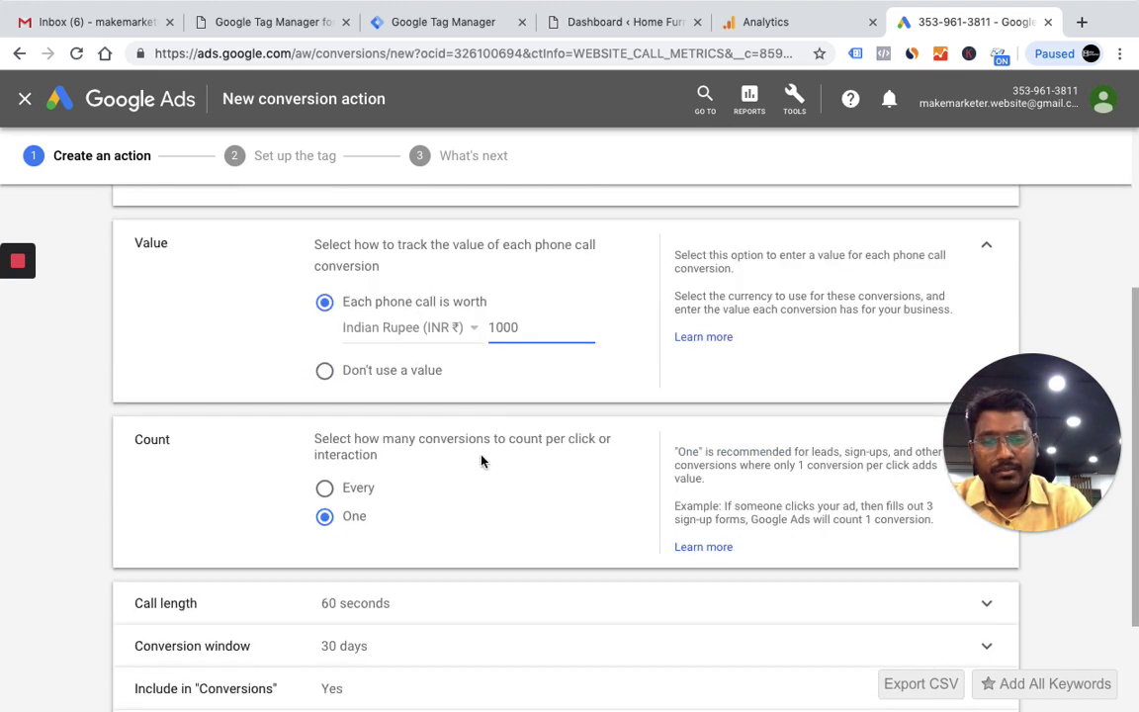
scroll(425, 524, down, 2)
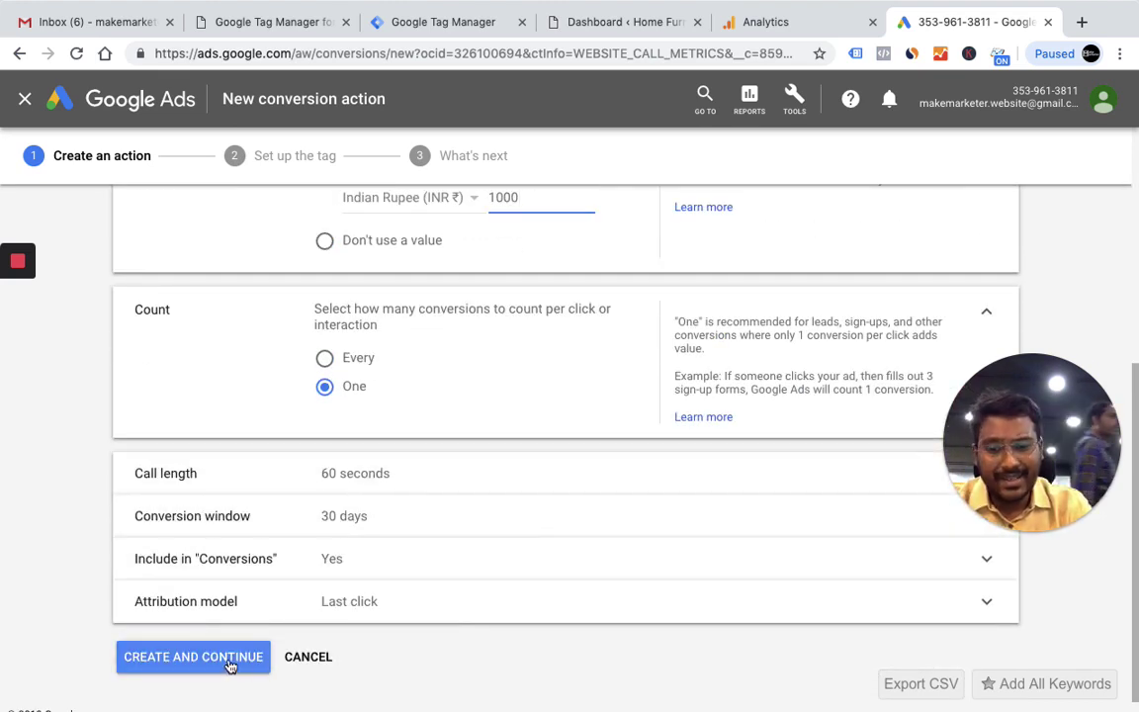
click(229, 664)
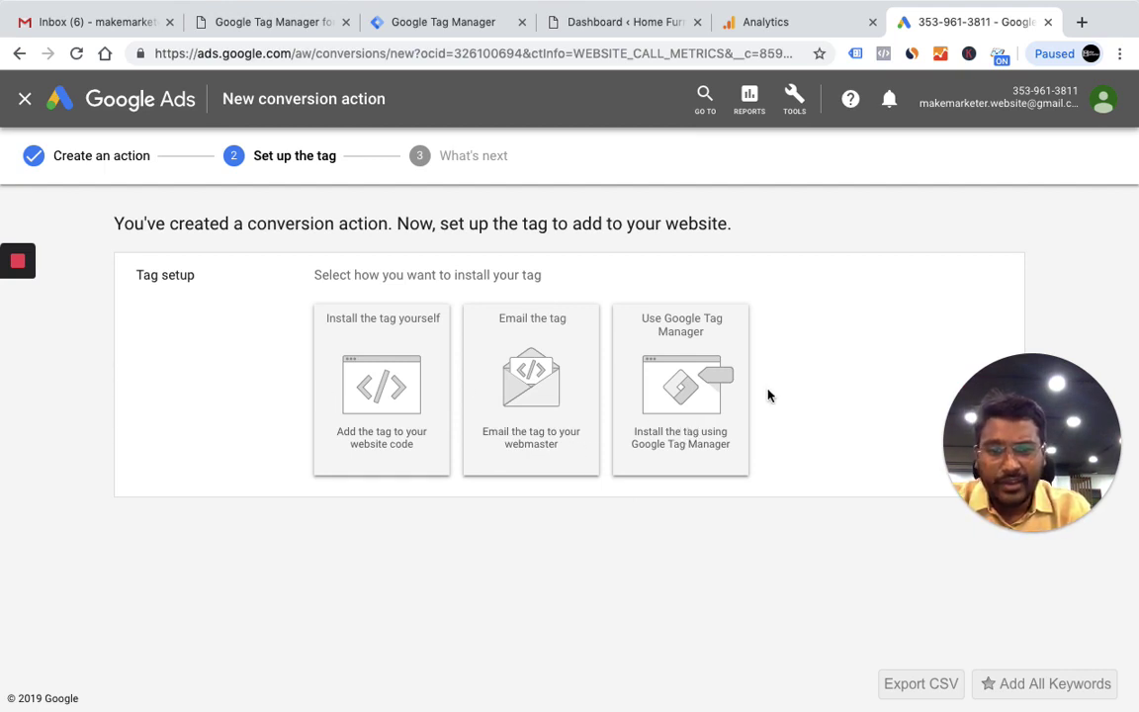
Show the manual tag install instructions and select the global site tag code.
click(681, 396)
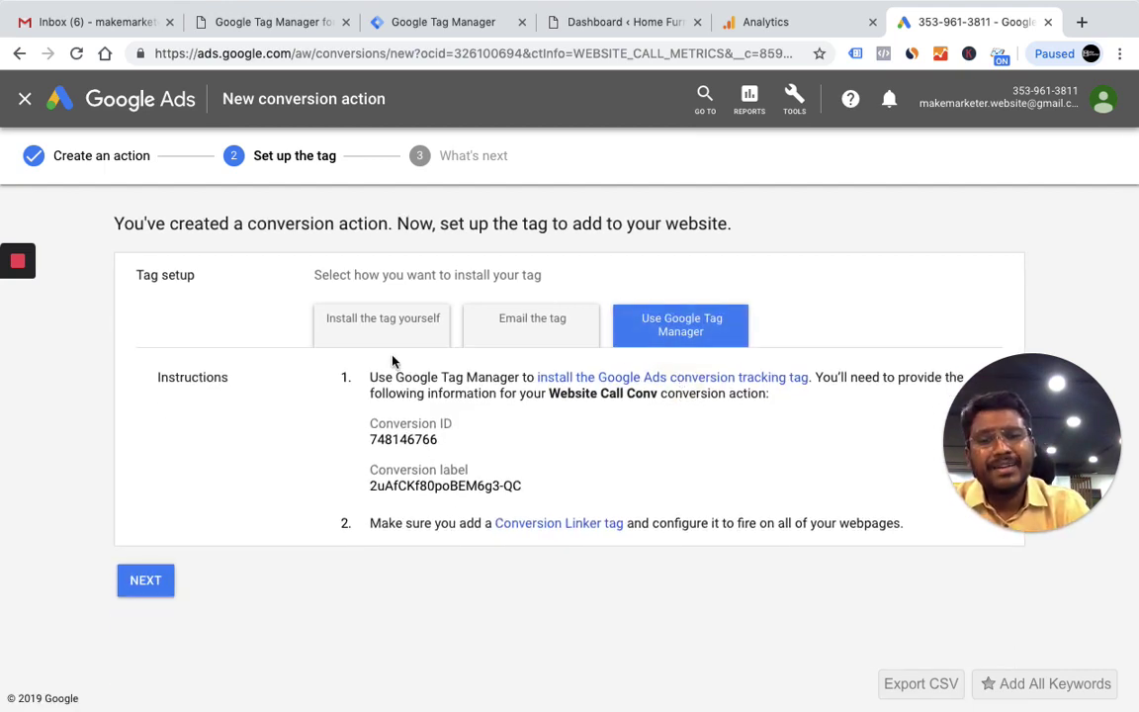
click(396, 340)
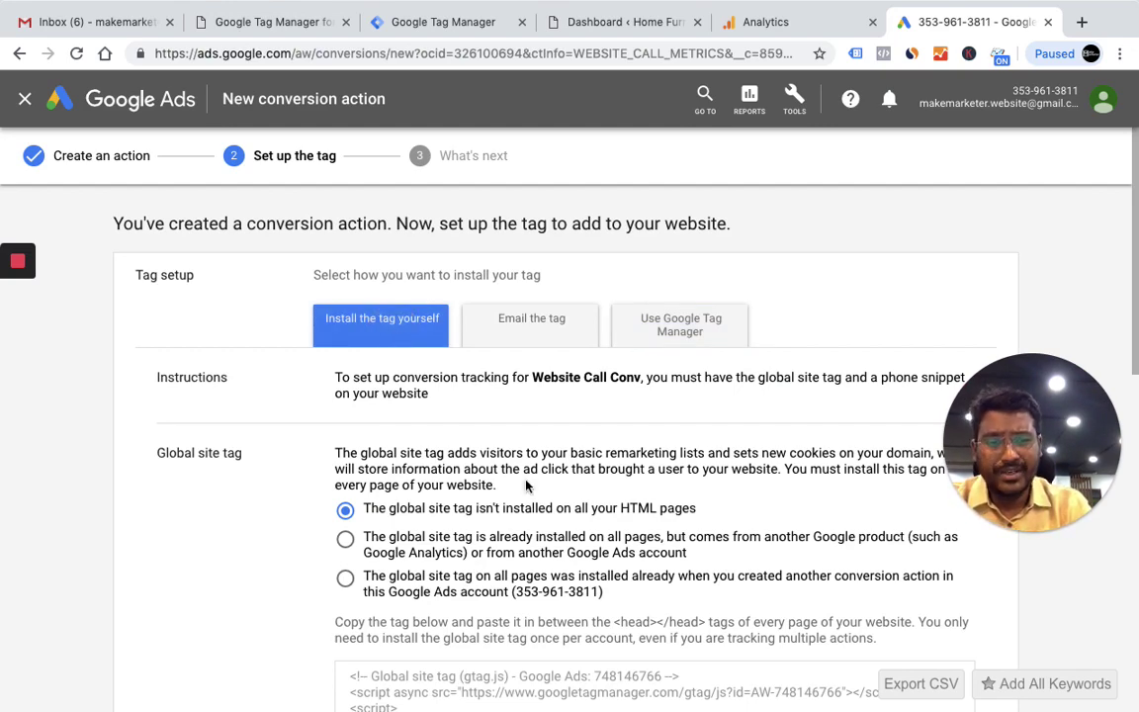
scroll(526, 485, down, 5)
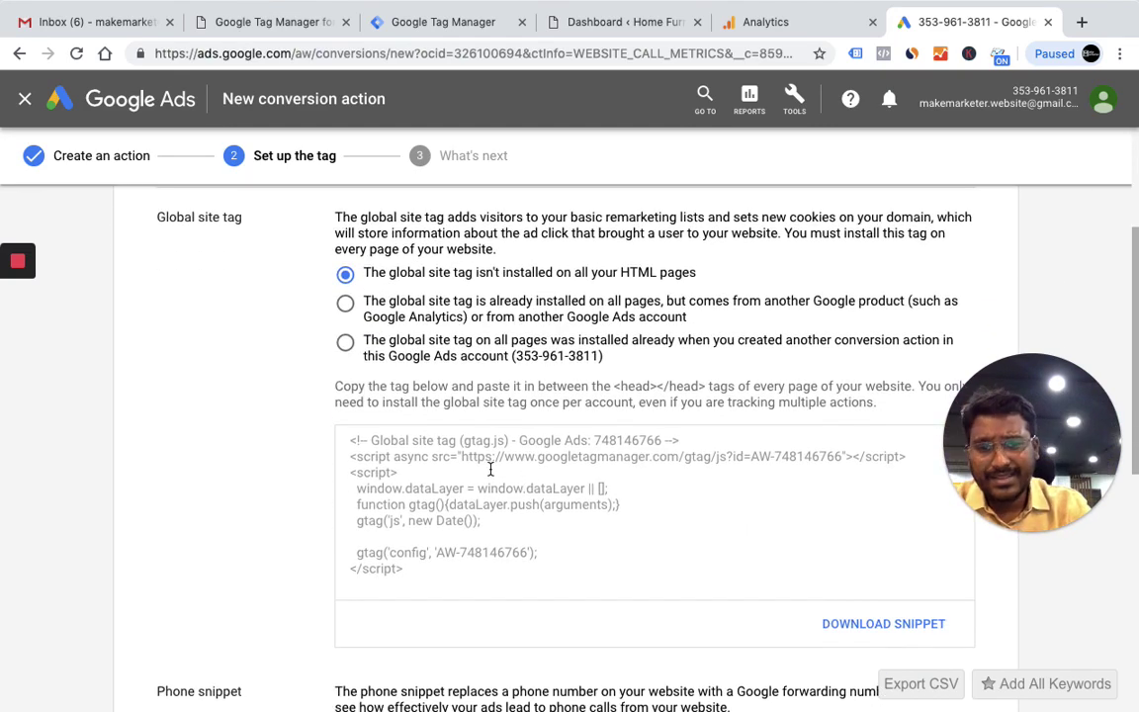
click(490, 469)
scroll(606, 559, down, 1)
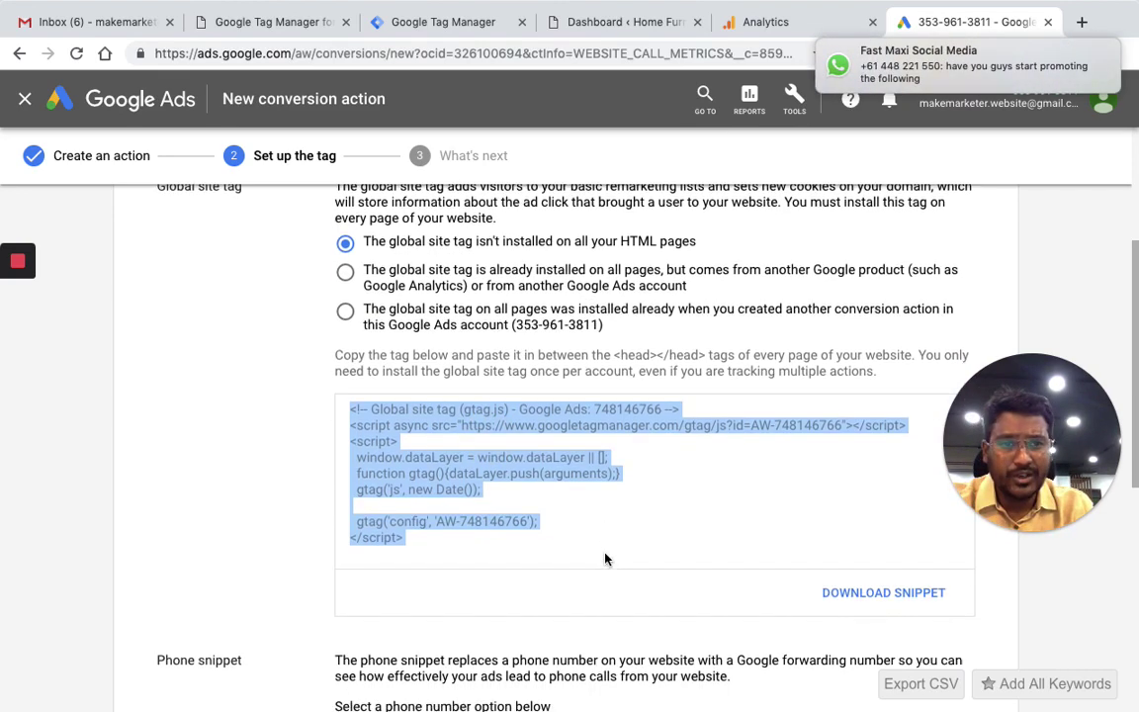
scroll(606, 559, down, 5)
mouse_move(967, 79)
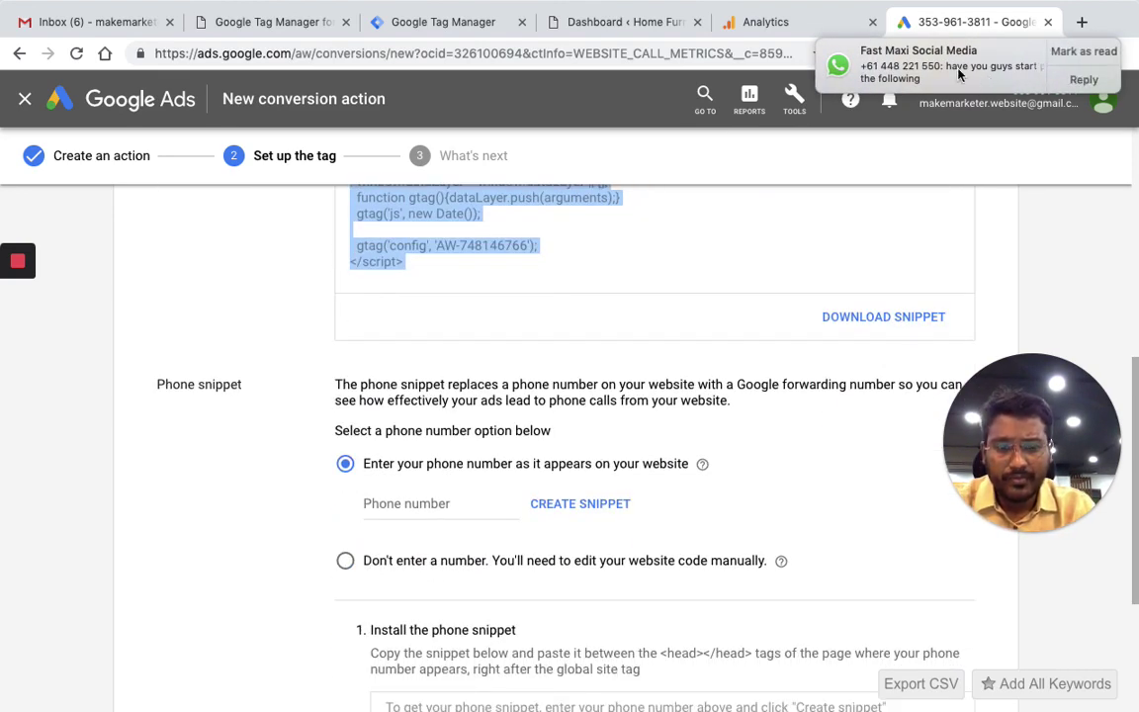
scroll(435, 412, down, 2)
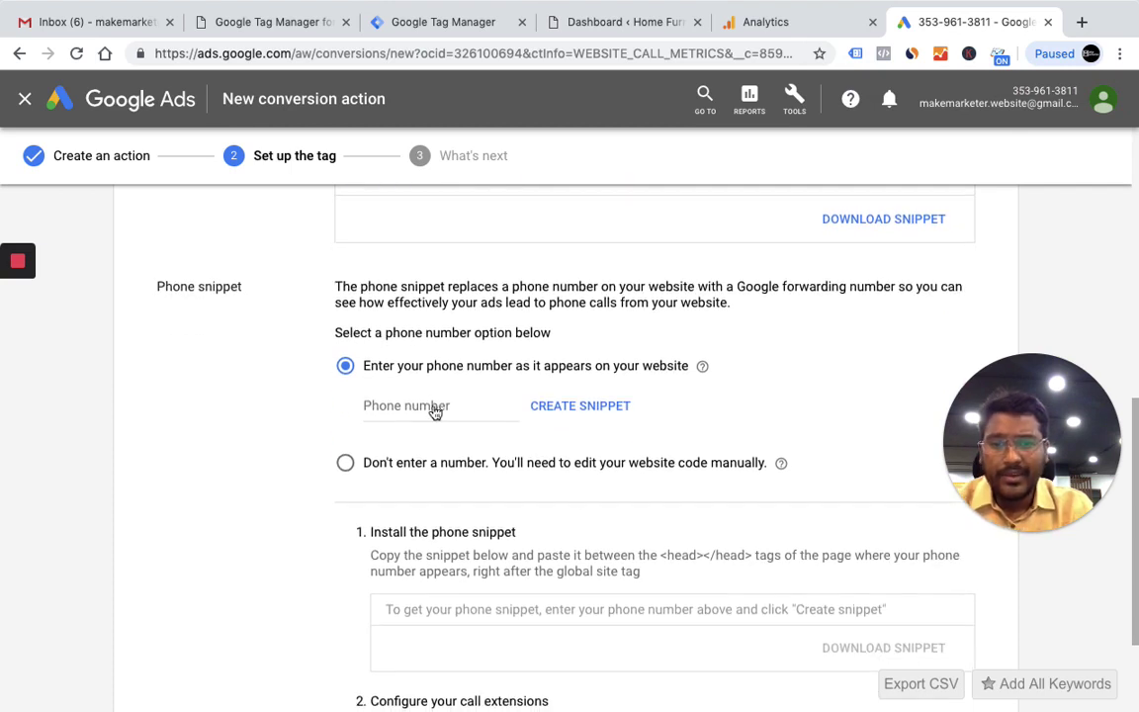
Enter the website's phone number, generate the phone snippet, and select its code.
click(435, 412)
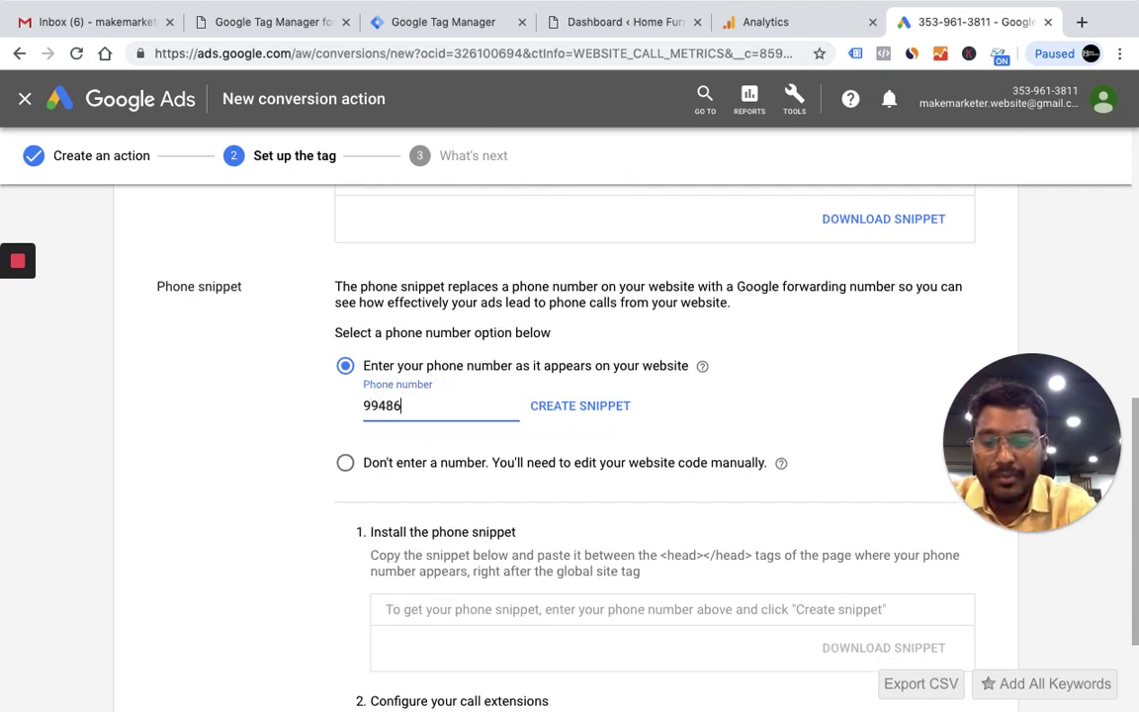
click(578, 407)
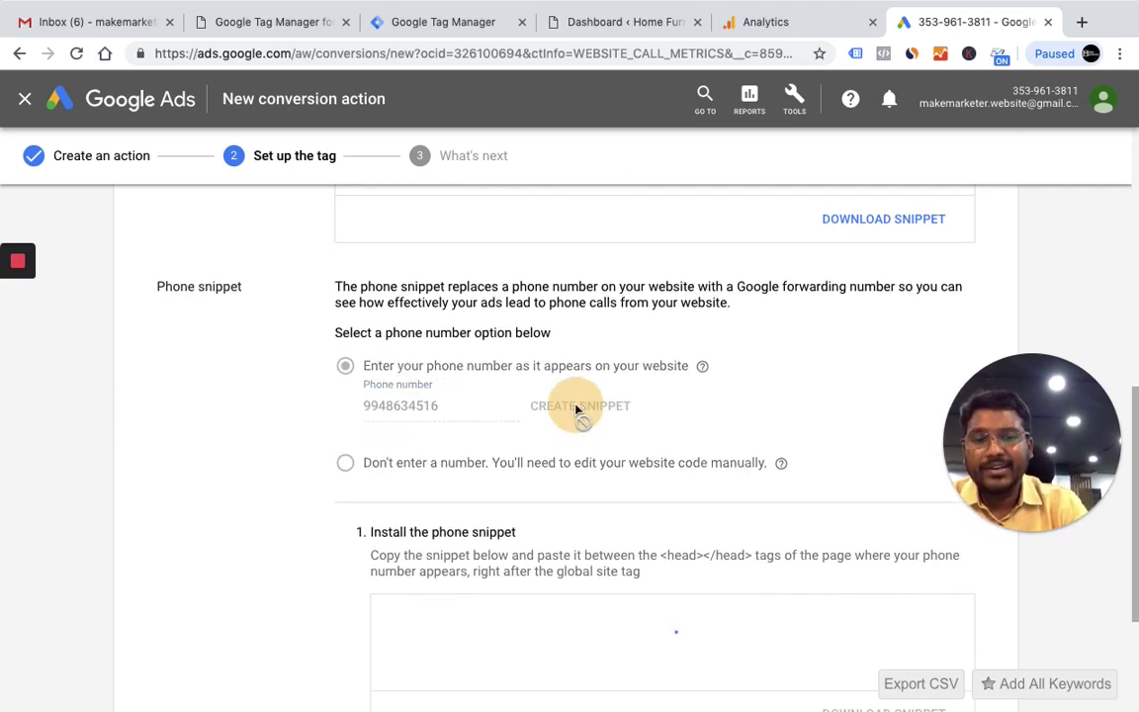
scroll(640, 519, down, 2)
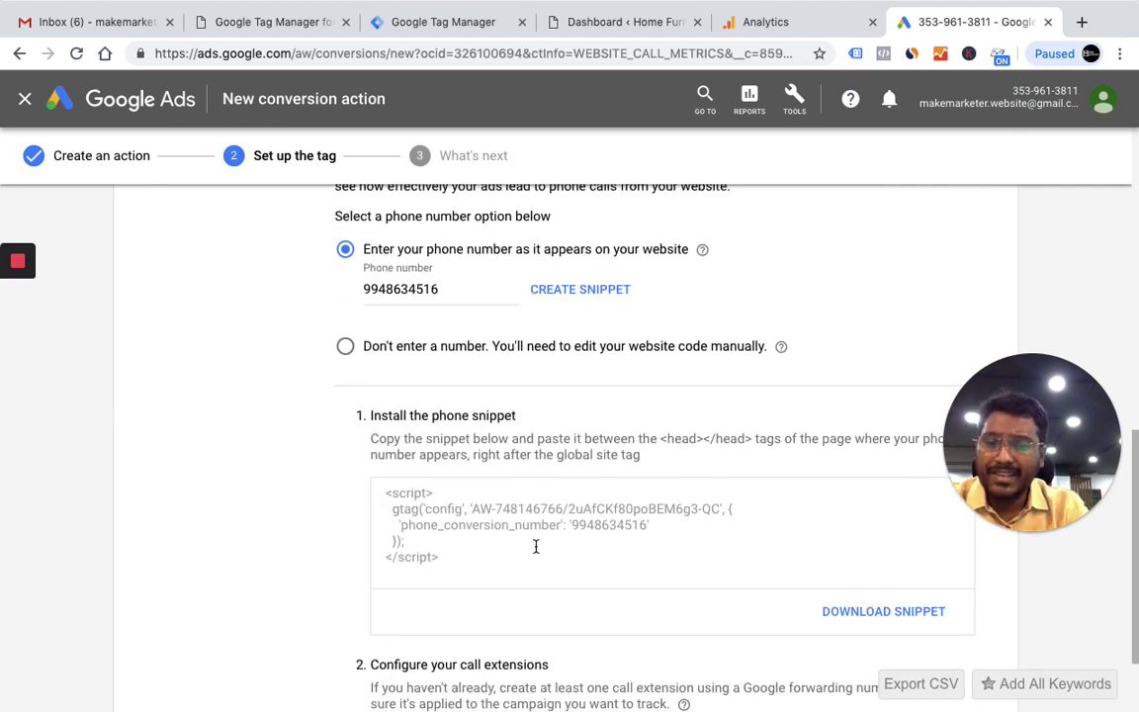
click(534, 547)
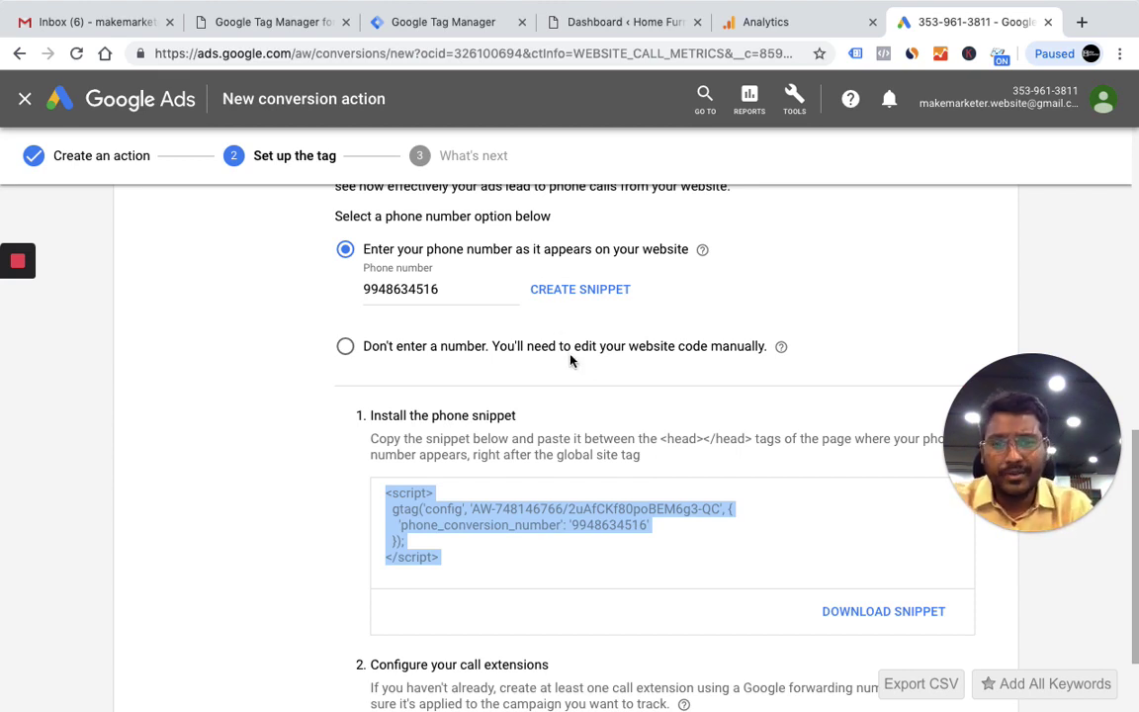
scroll(569, 553, up, 5)
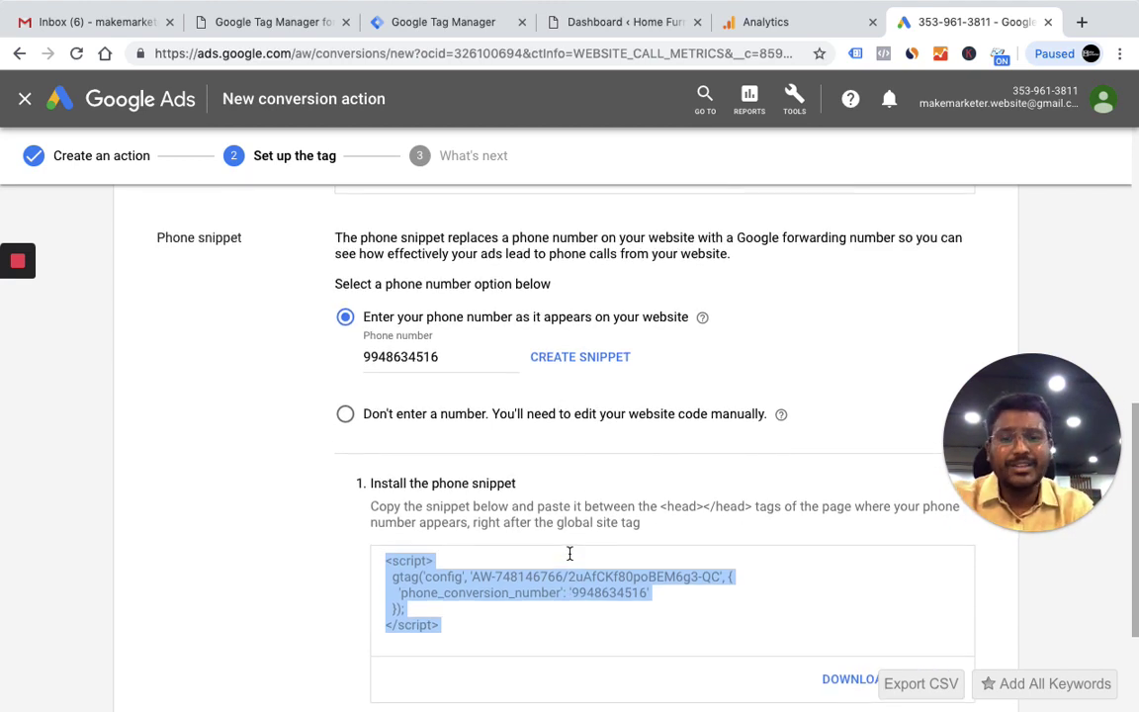
scroll(657, 478, up, 5)
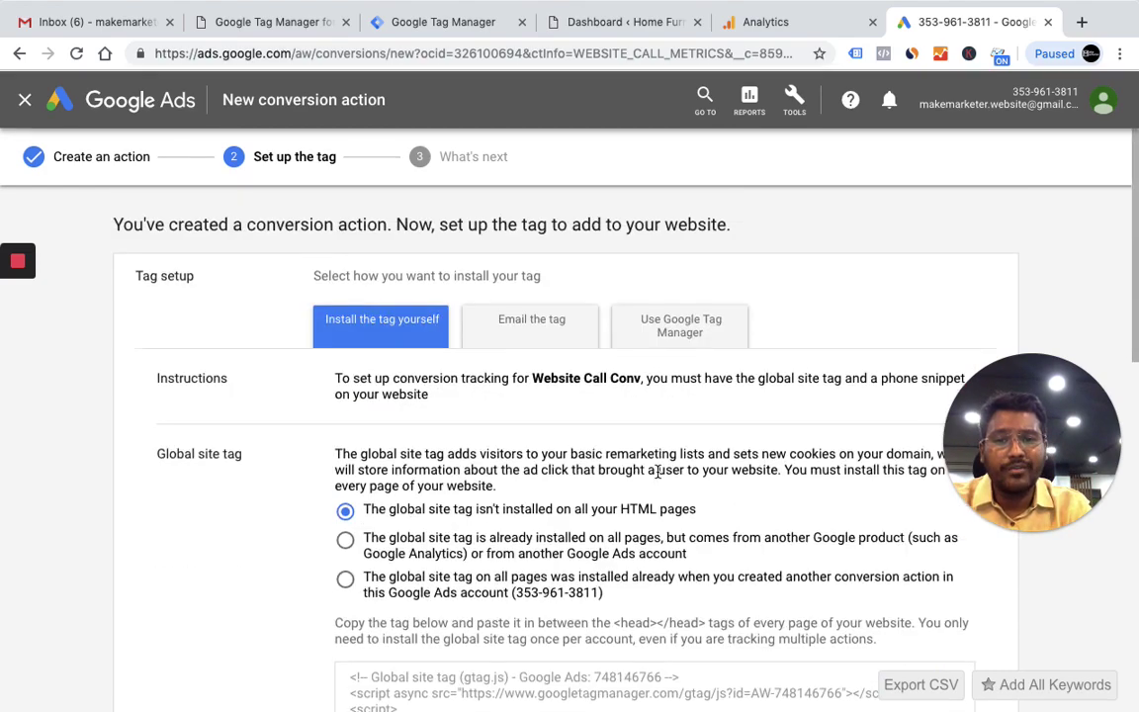
Show the Tag Manager Conversion ID and label, then go to the Tag Manager tags list.
click(702, 331)
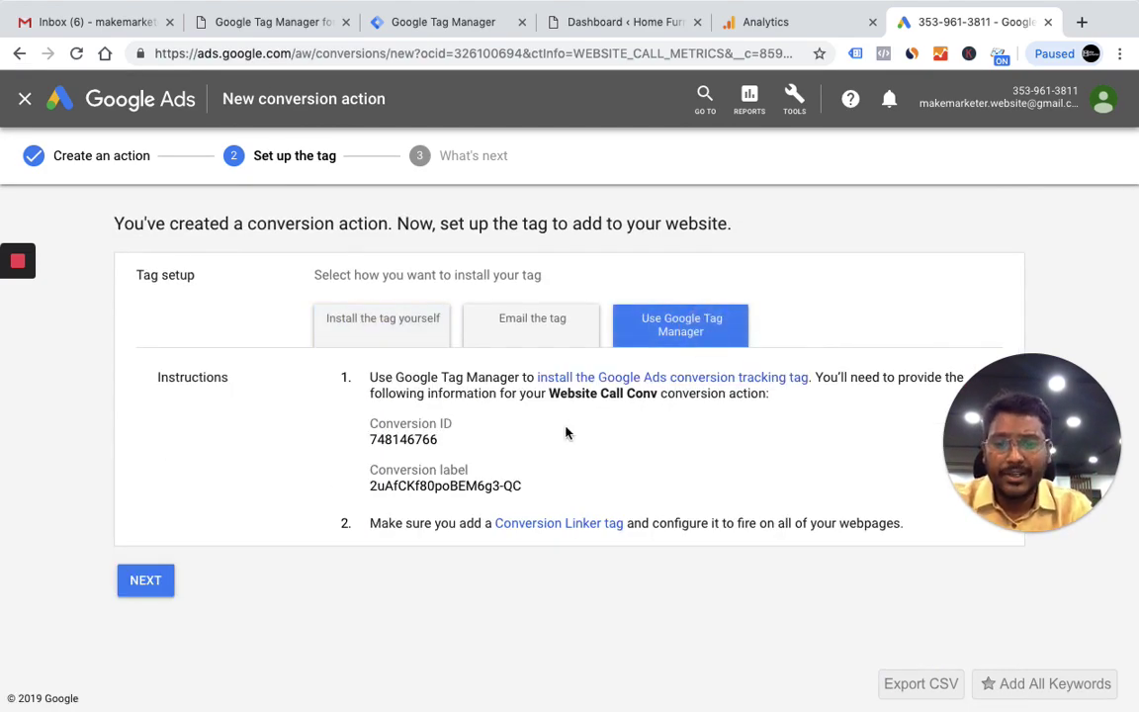
click(423, 439)
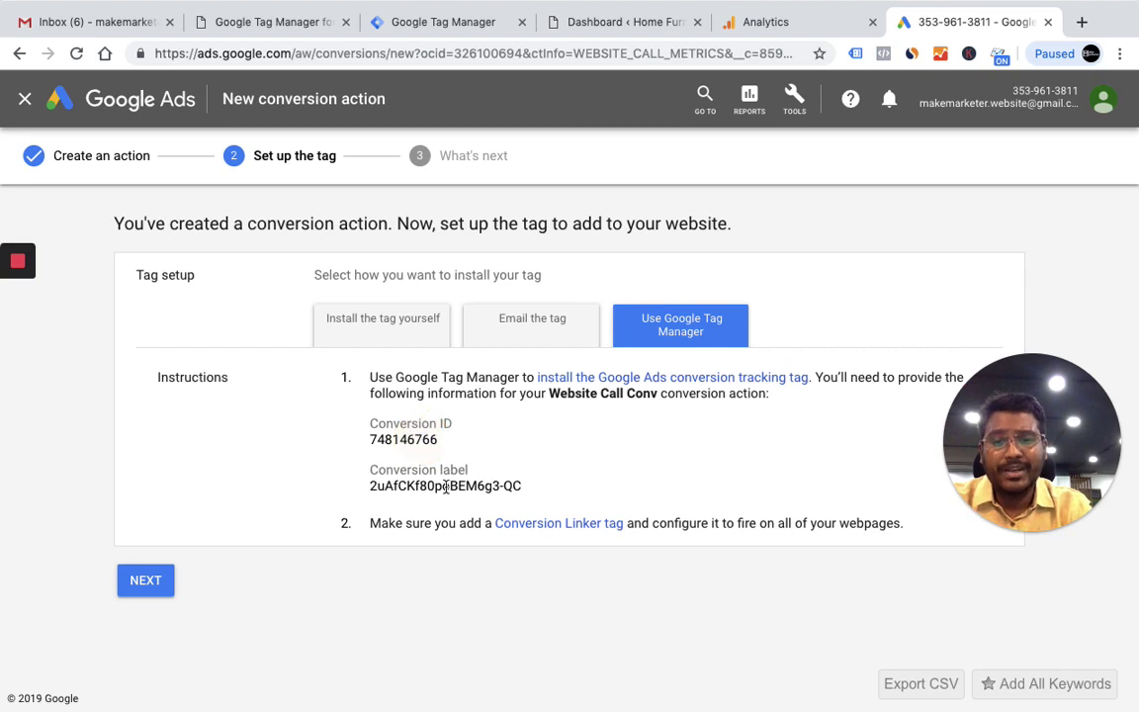
click(424, 14)
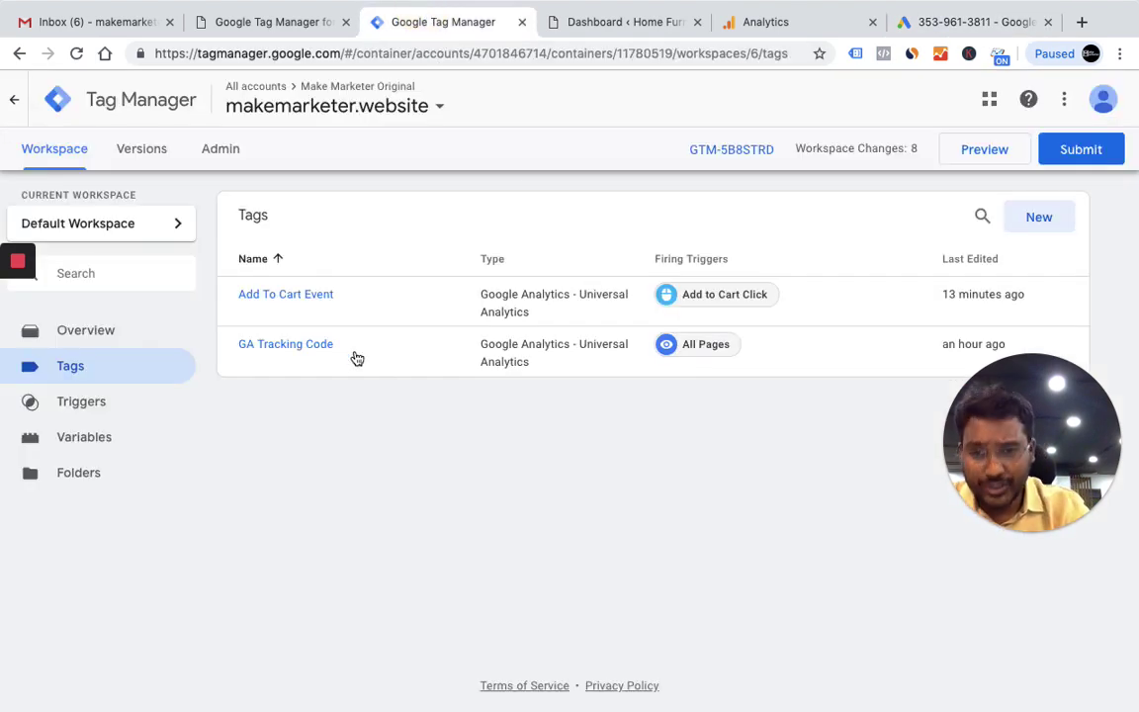
Create a new tag named 'WCC Google Ads' and browse the tag type choices.
click(1038, 220)
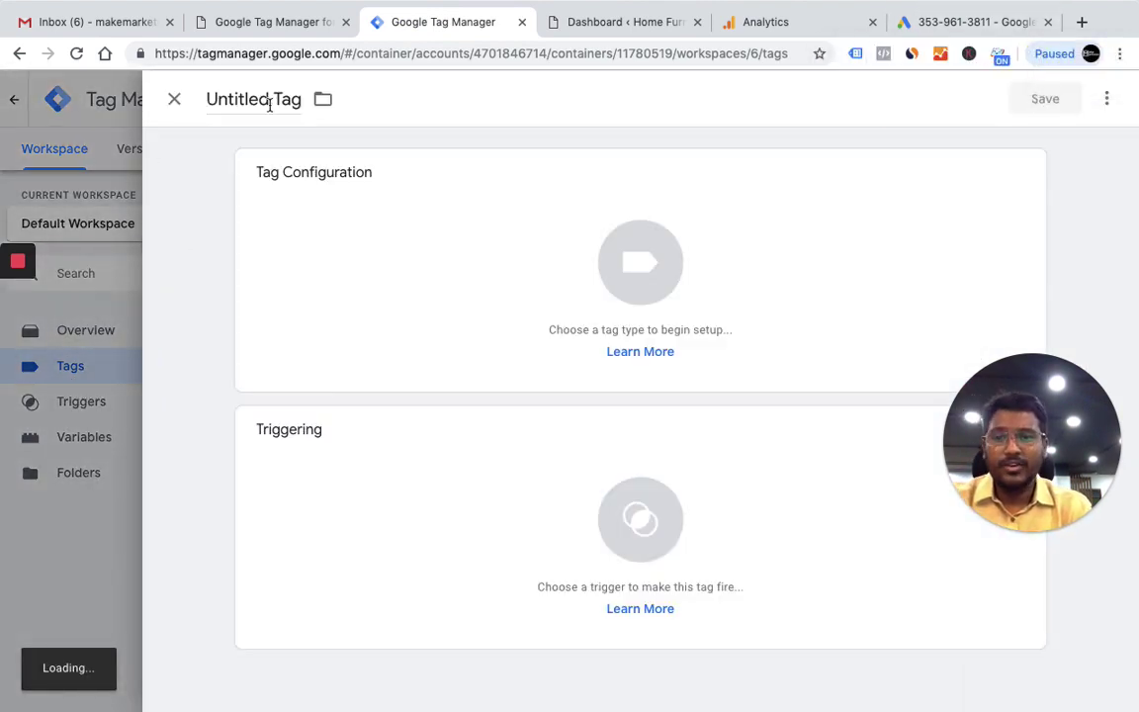
click(277, 111)
text(WCC)
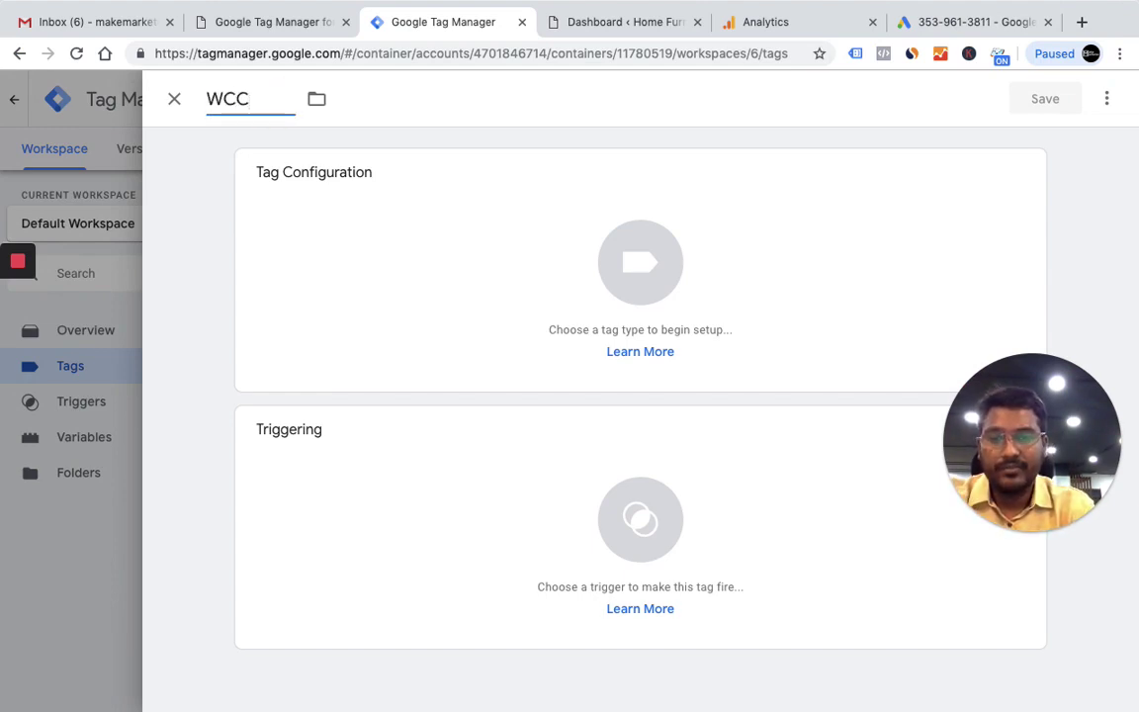
text( Google Ads)
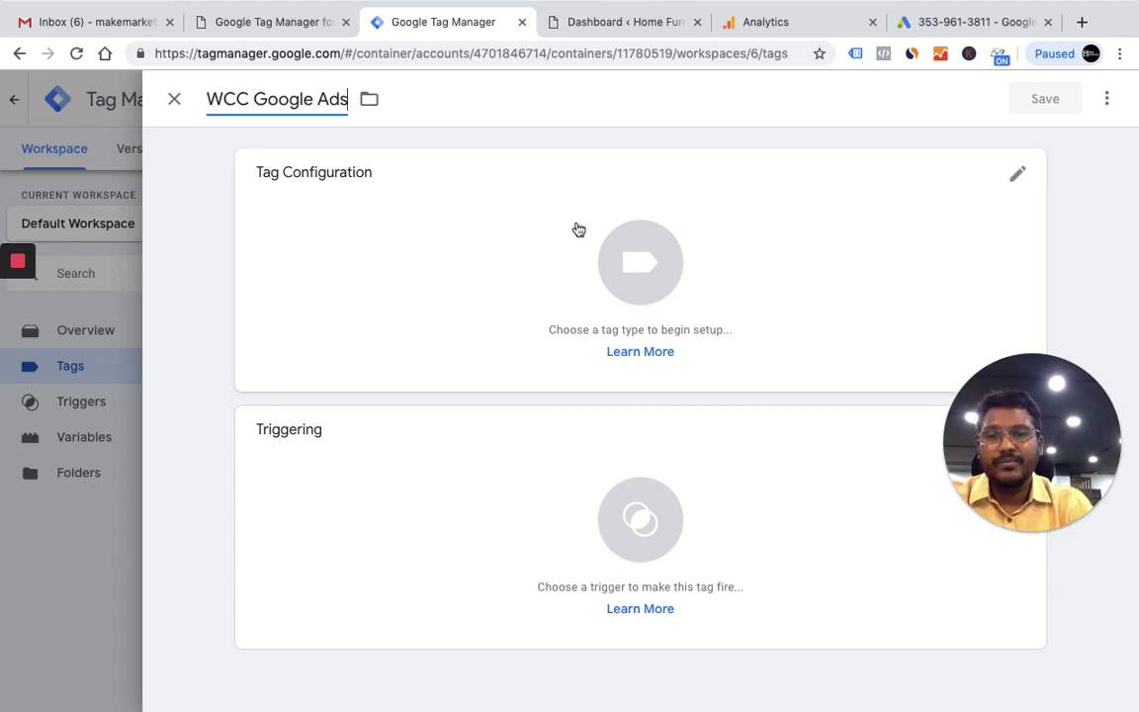
click(622, 259)
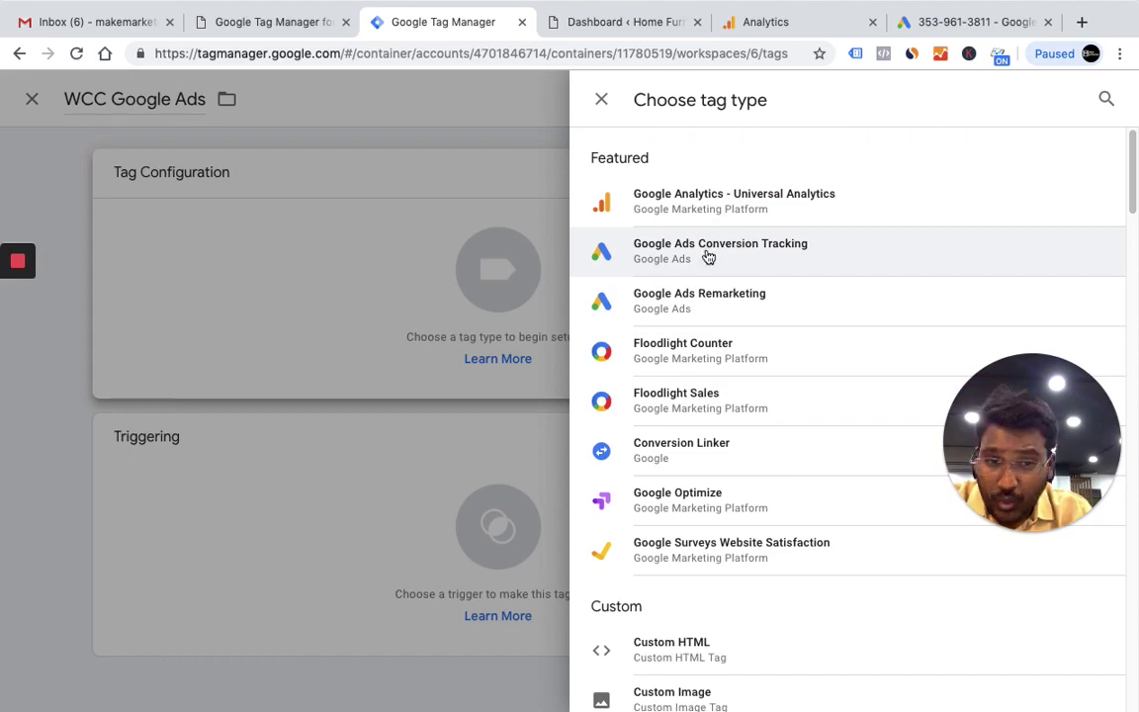
scroll(769, 390, down, 3)
scroll(769, 390, down, 10)
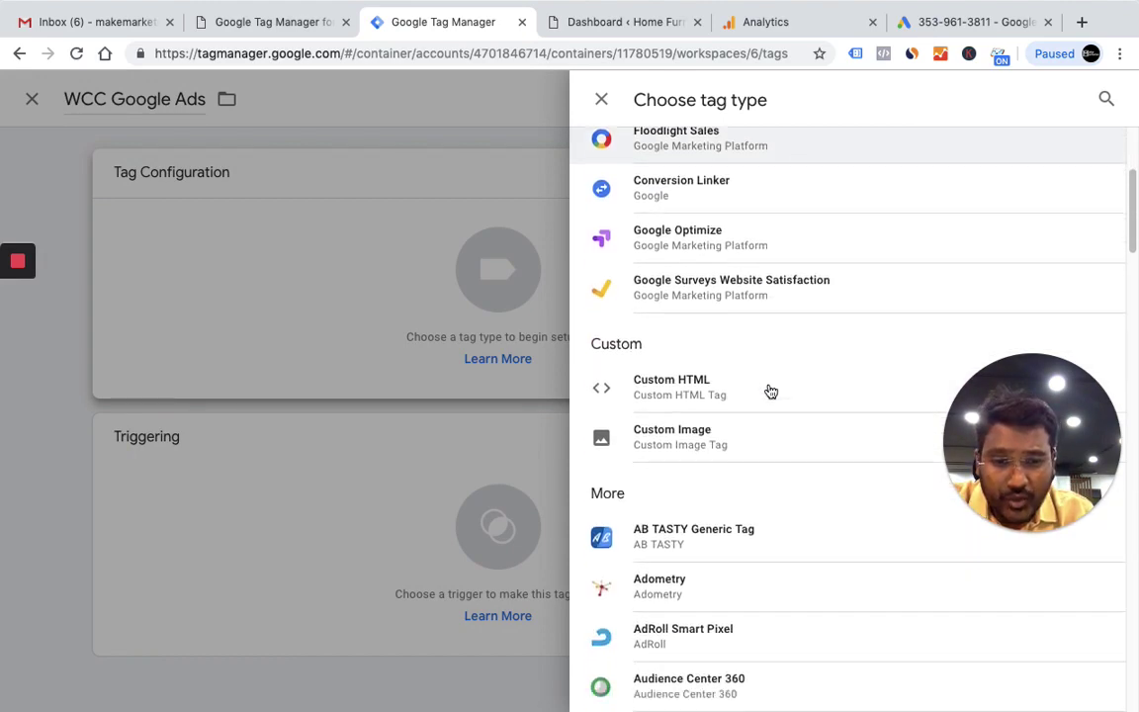
scroll(770, 392, down, 4)
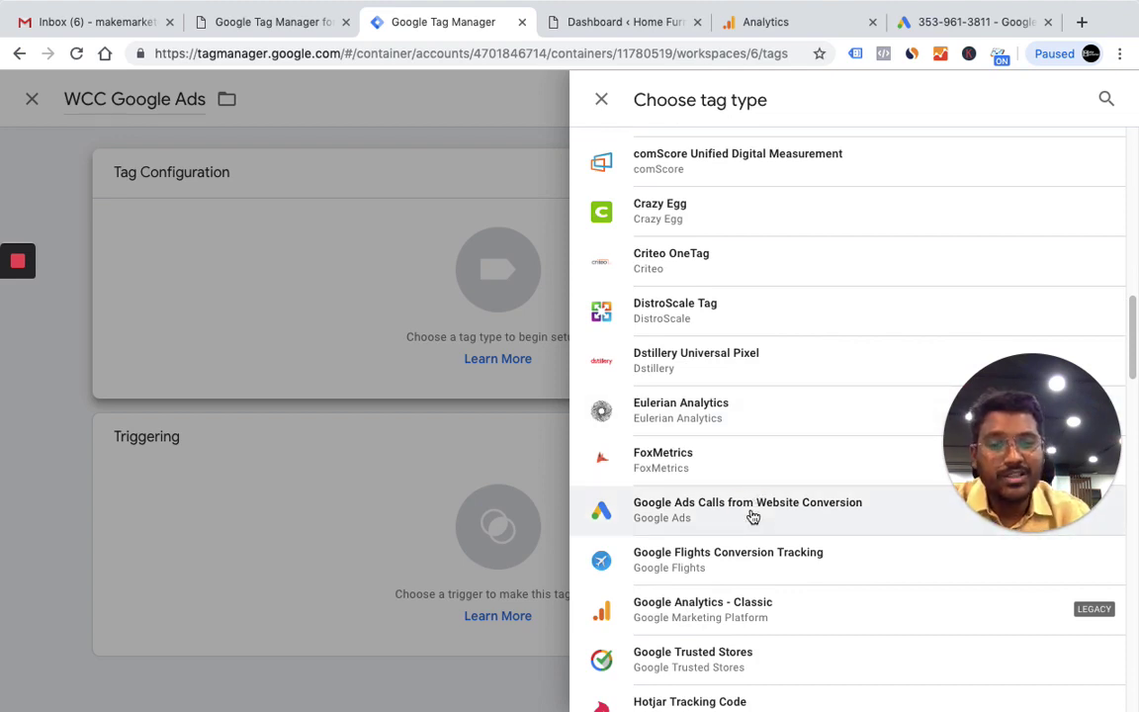
Make the tag a Calls from Website Conversion with the website's phone number and the copied Conversion ID.
click(752, 506)
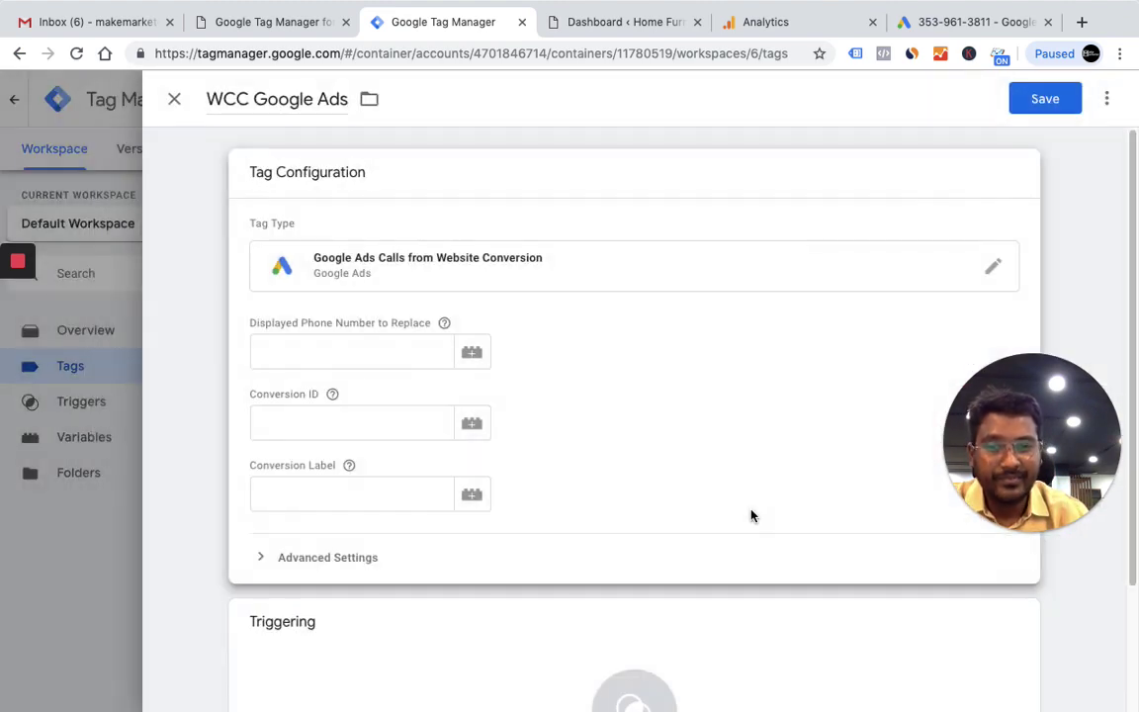
click(419, 346)
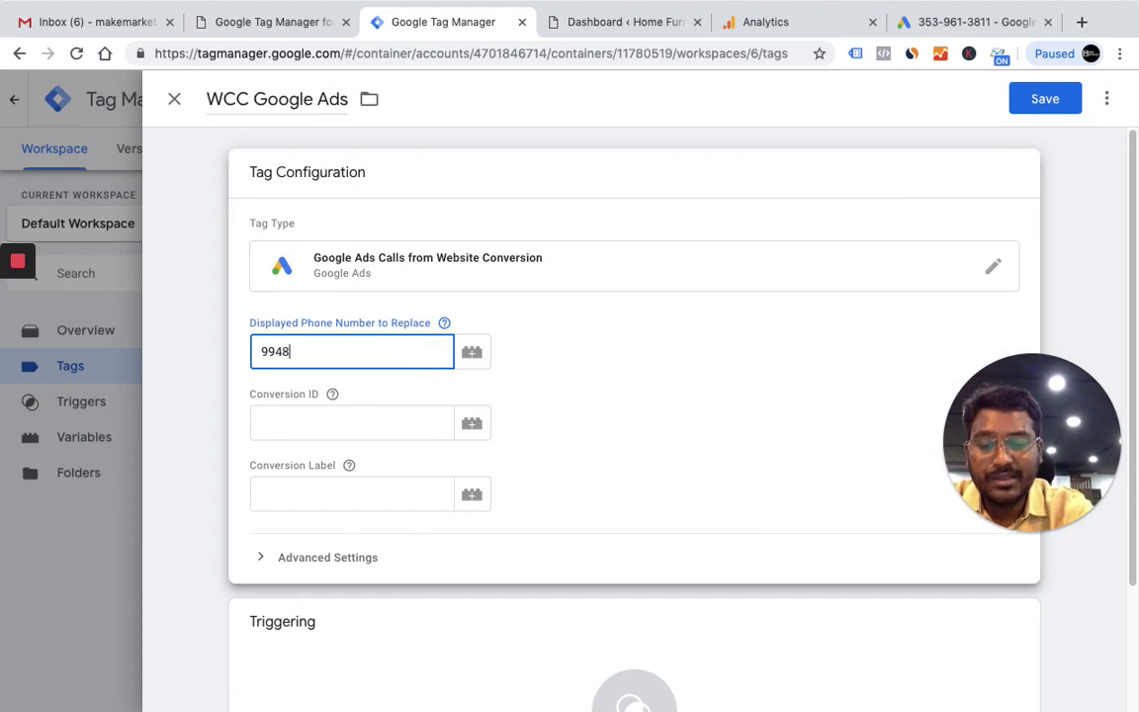
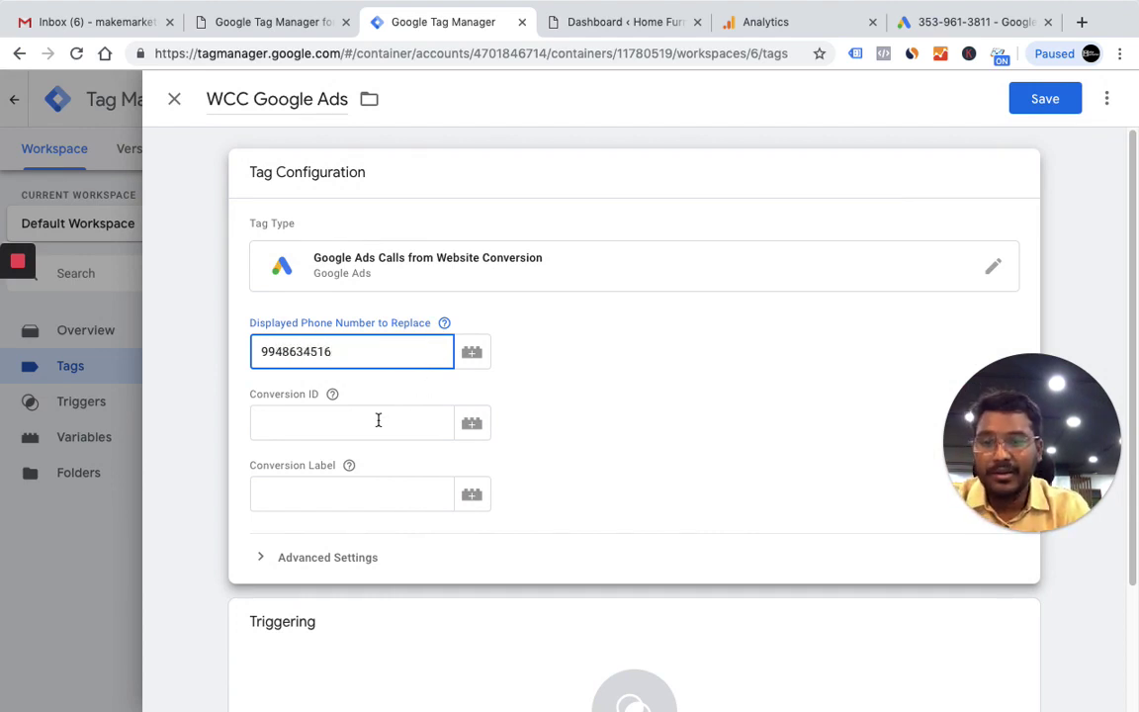
click(952, 27)
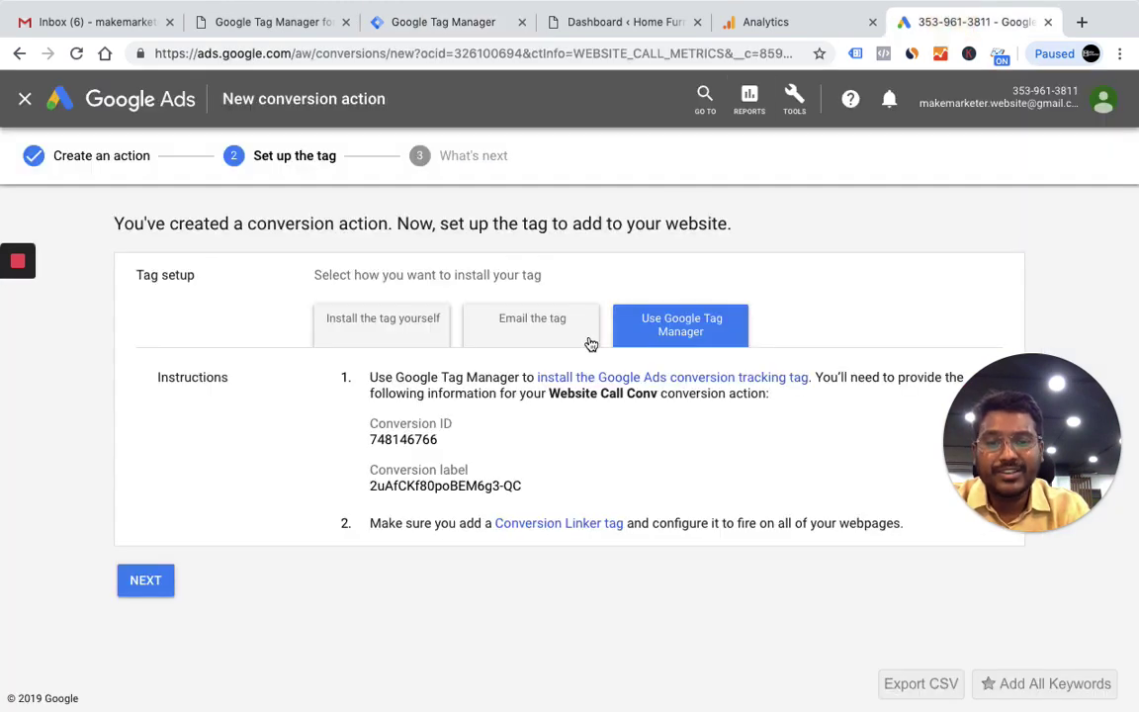
double_click(412, 438)
key(ctrl+c)
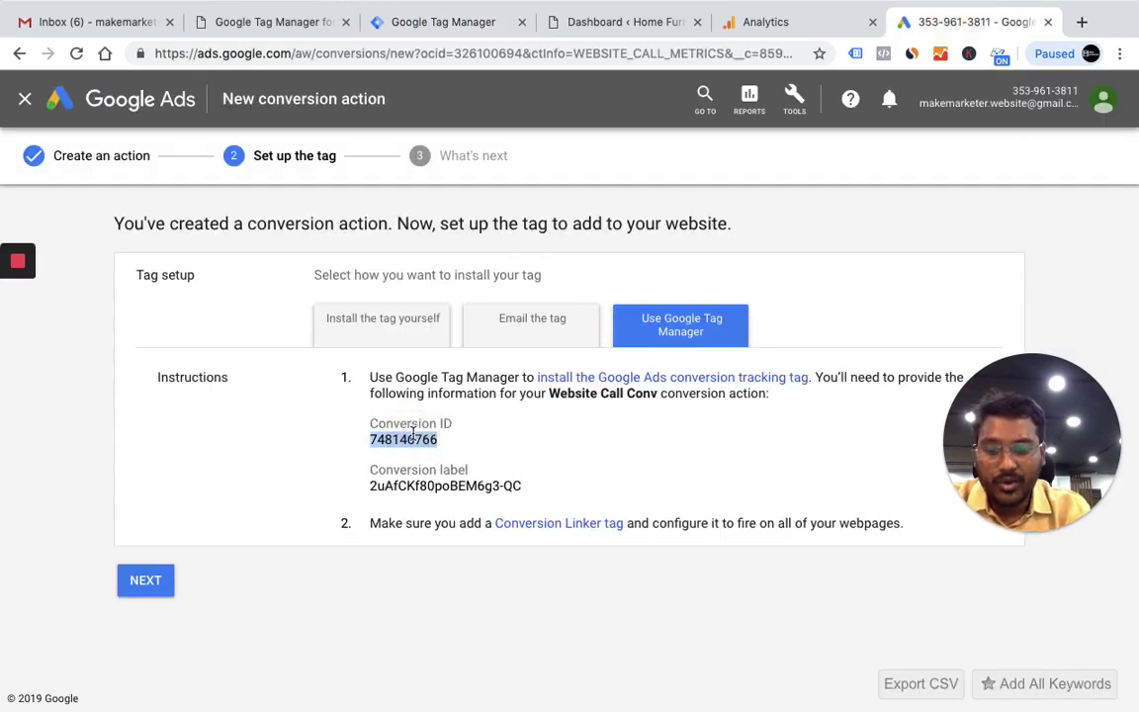
click(433, 24)
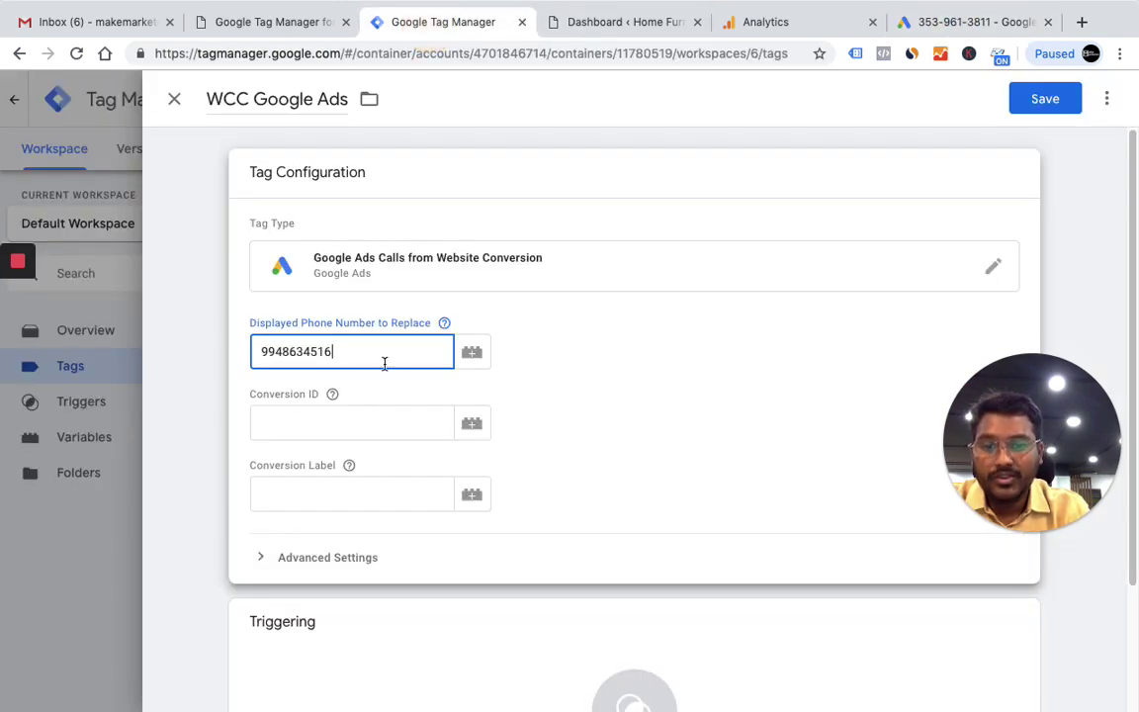
click(348, 422)
key(ctrl+v)
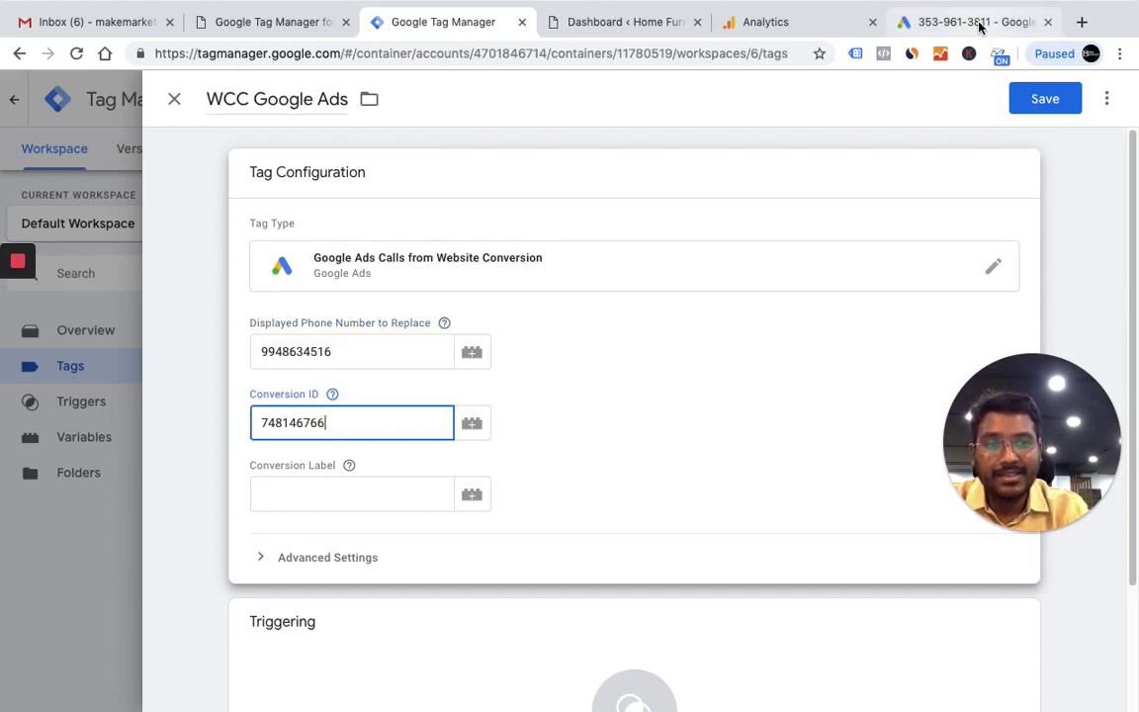
Copy the Conversion Label from Google Ads into the tag's Conversion Label field.
click(978, 26)
double_click(448, 485)
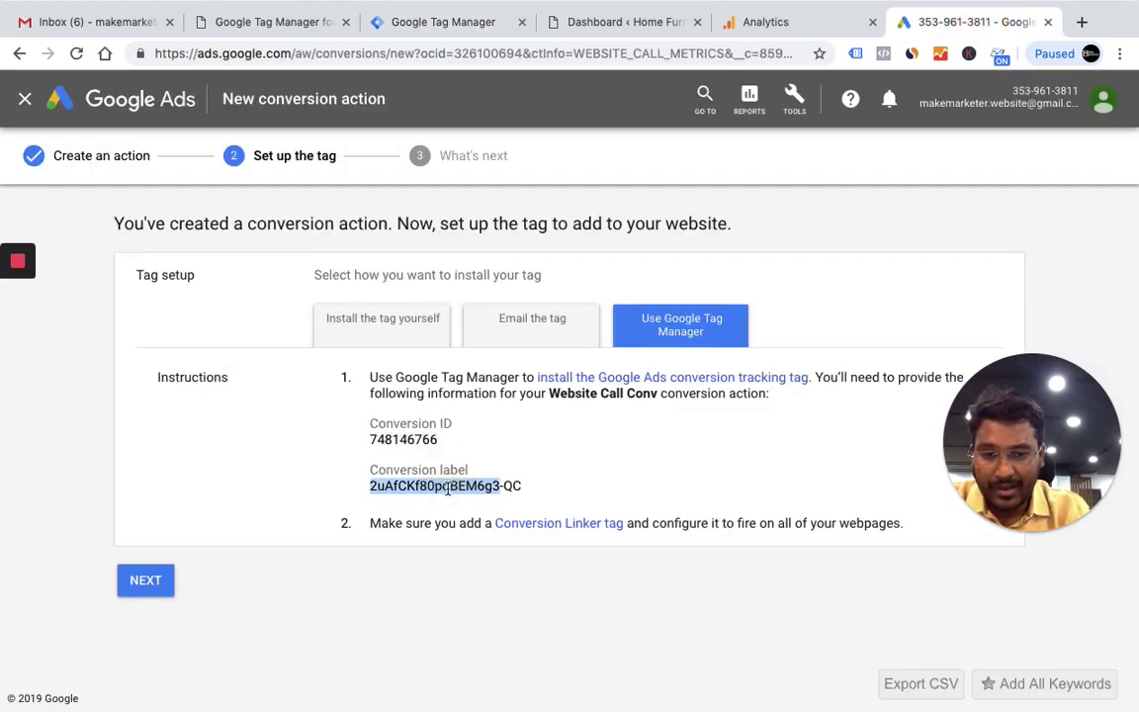
drag(448, 489, 476, 487)
key(ctrl+c)
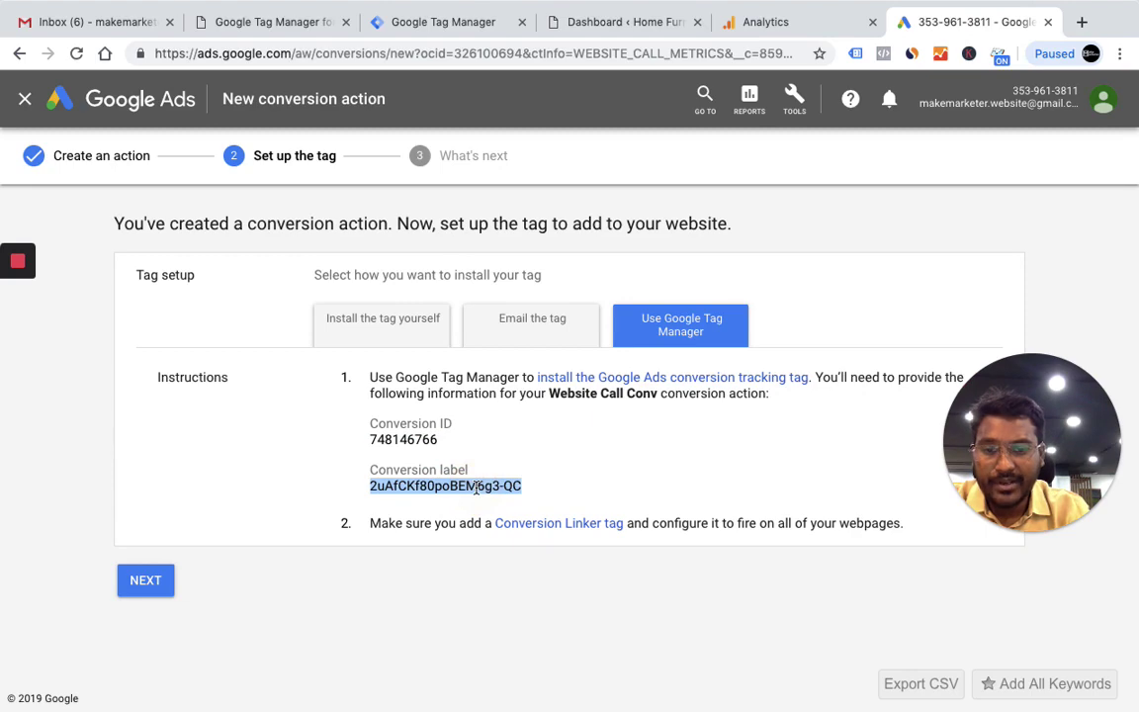
click(465, 19)
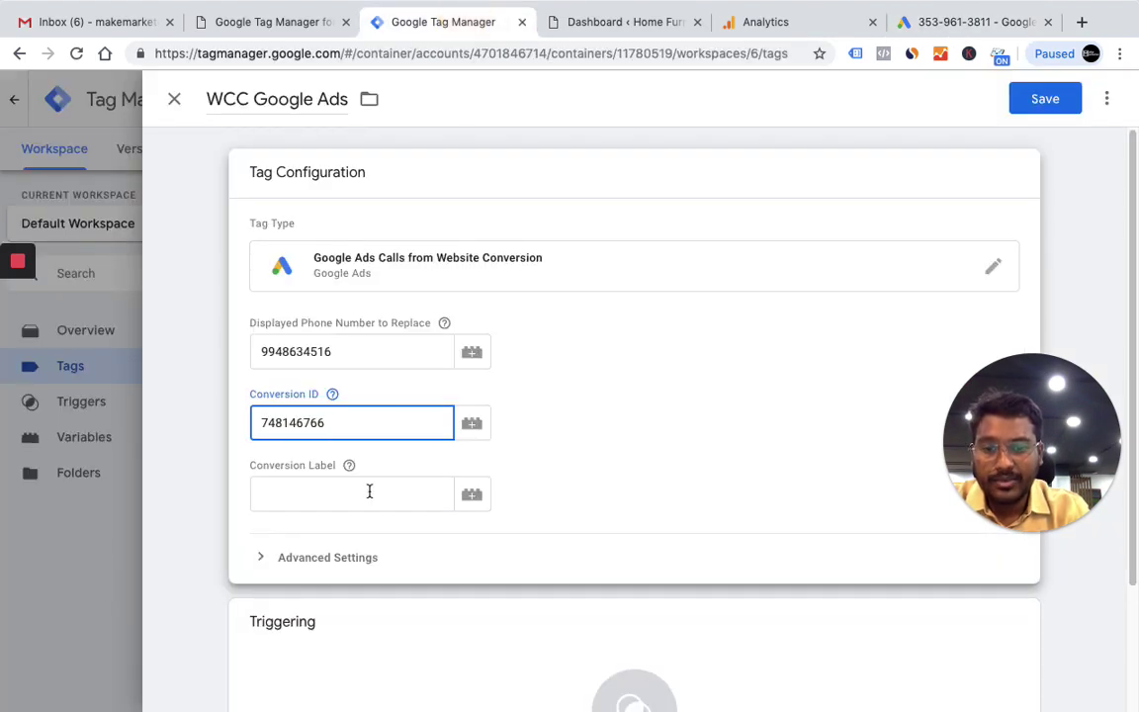
click(369, 491)
key(ctrl+v)
scroll(369, 496, down, 2)
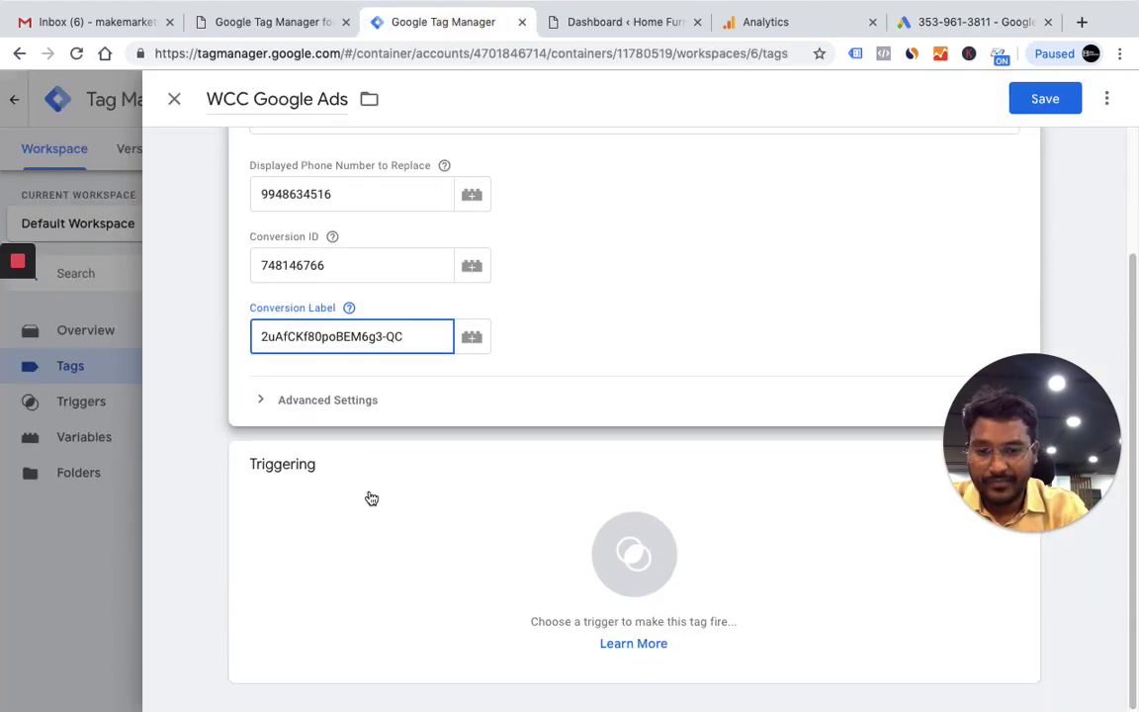
click(644, 565)
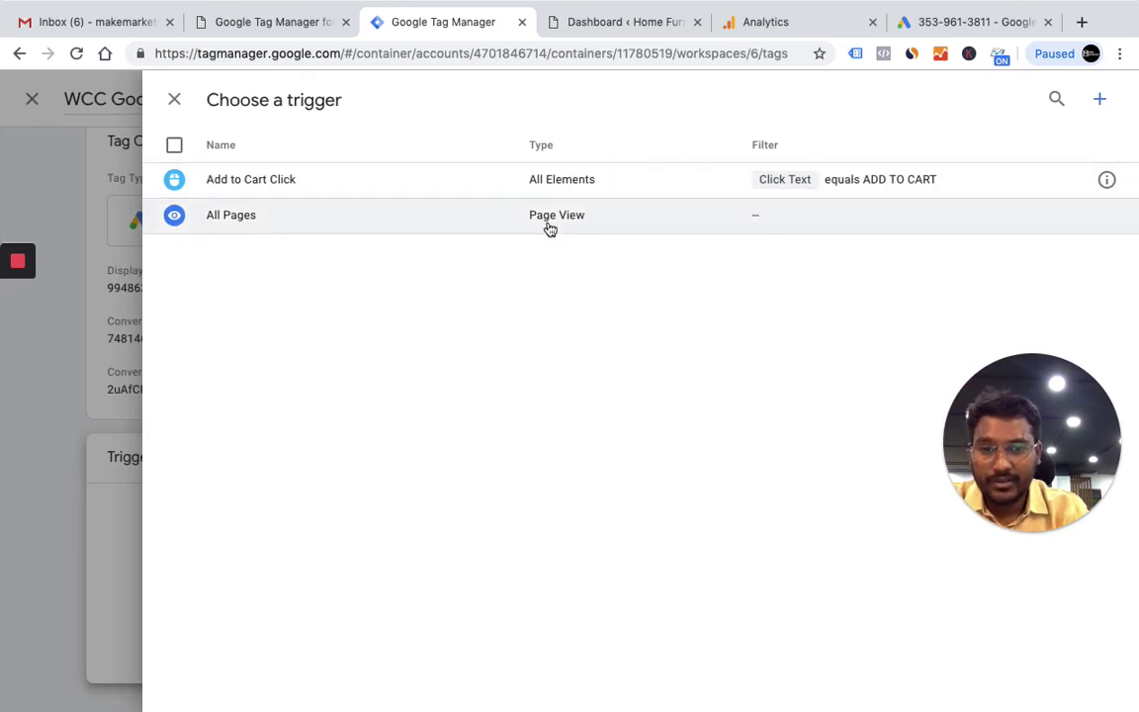
Set the WCC Google Ads tag to fire on All Pages and save it.
click(549, 228)
click(1057, 100)
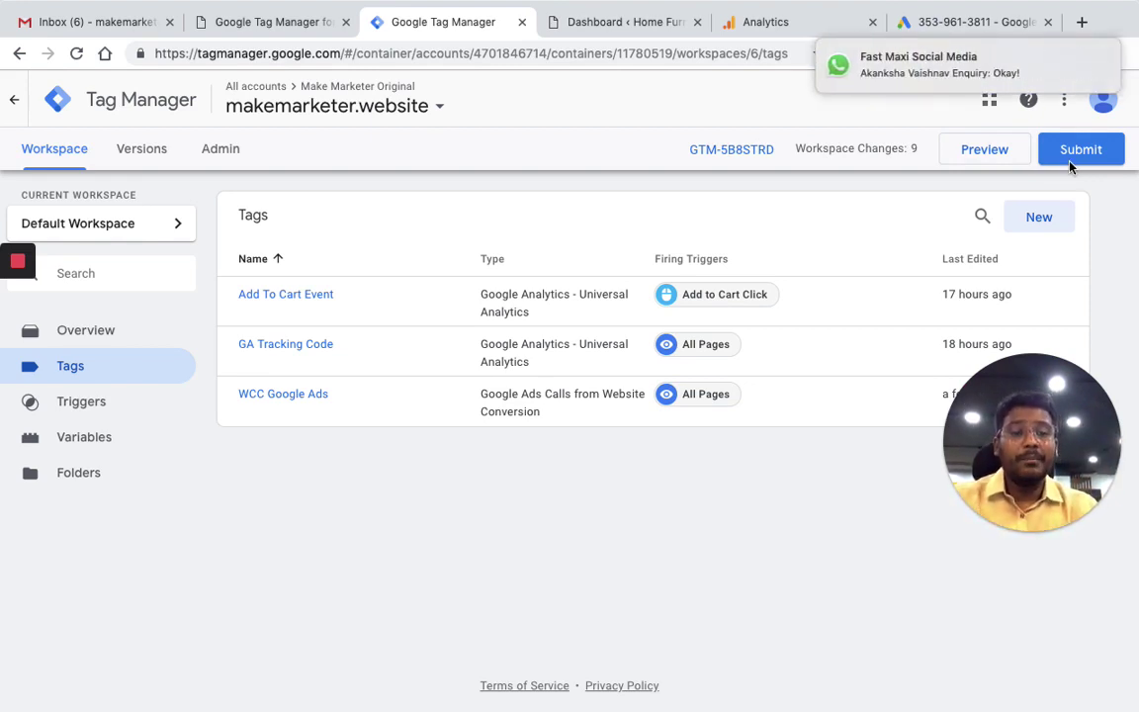
click(1064, 95)
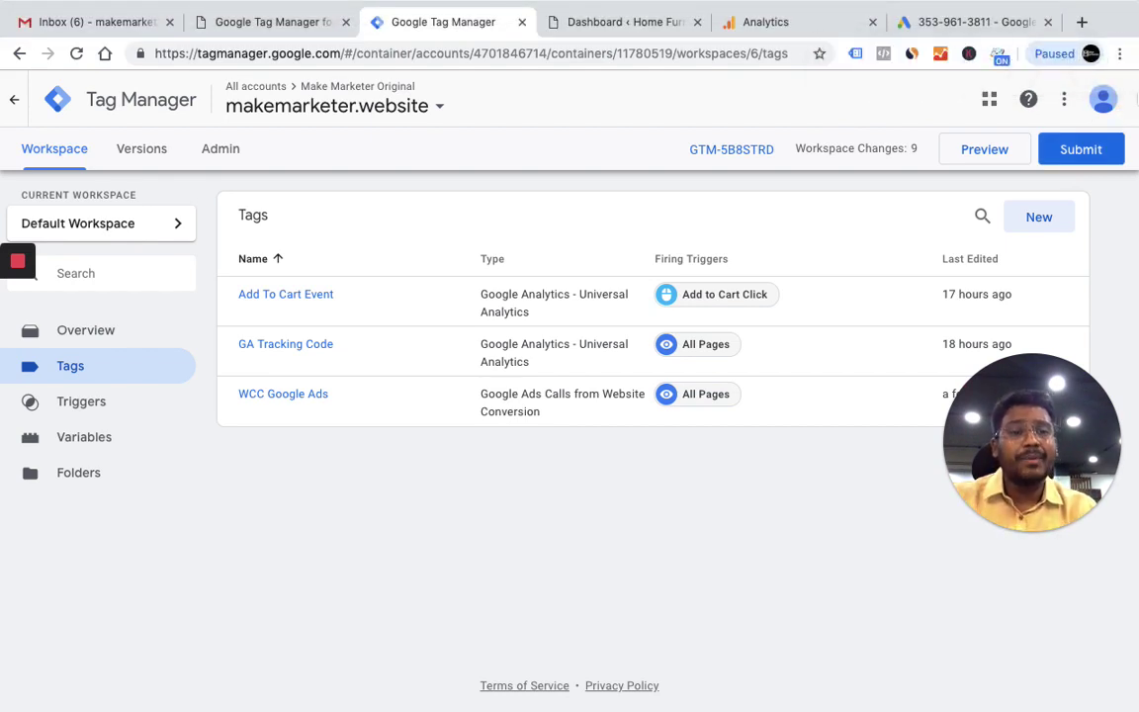